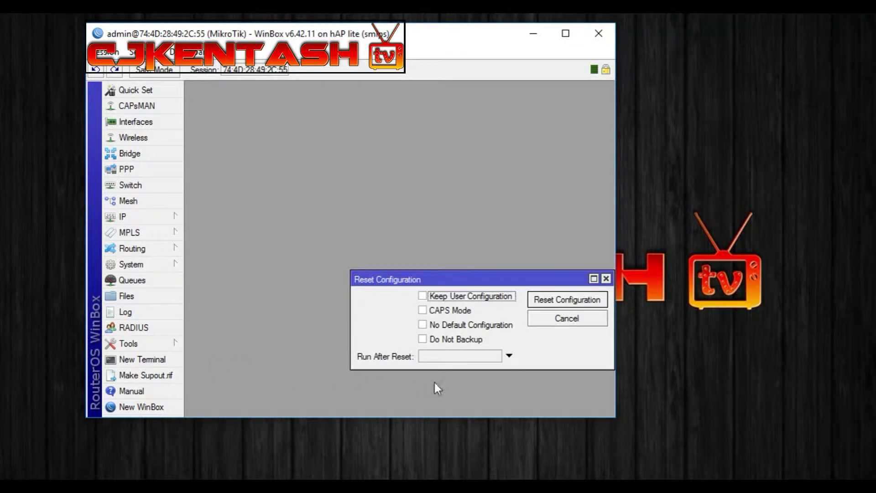
Step: Reset the router configuration with No Default Configuration and Do Not Backup enabled, and accept the reboot
left_click(424, 340)
left_click(422, 324)
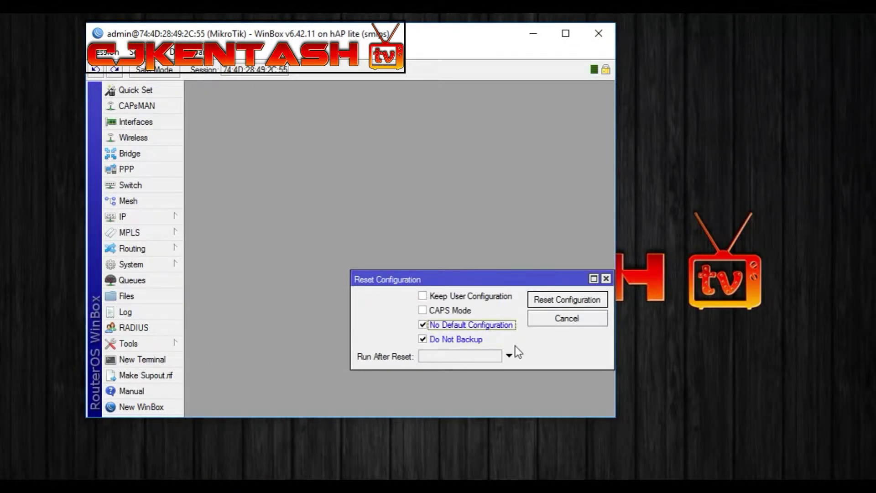
left_click(565, 301)
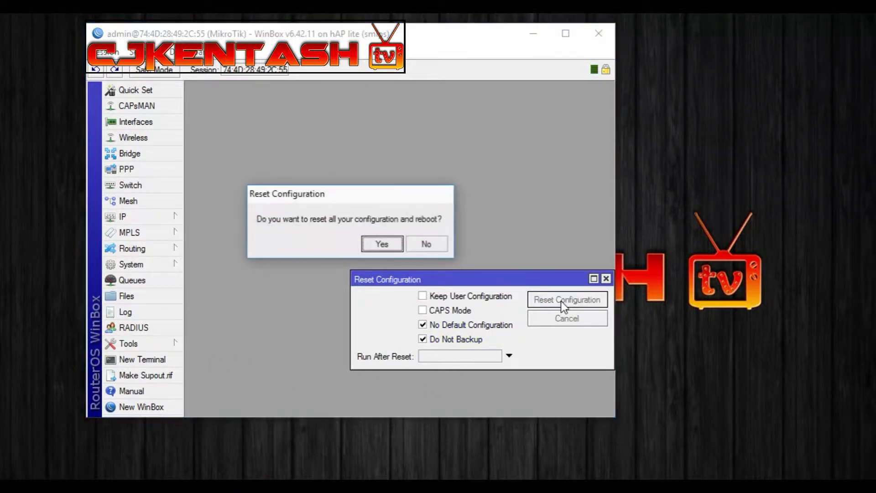
left_click(389, 246)
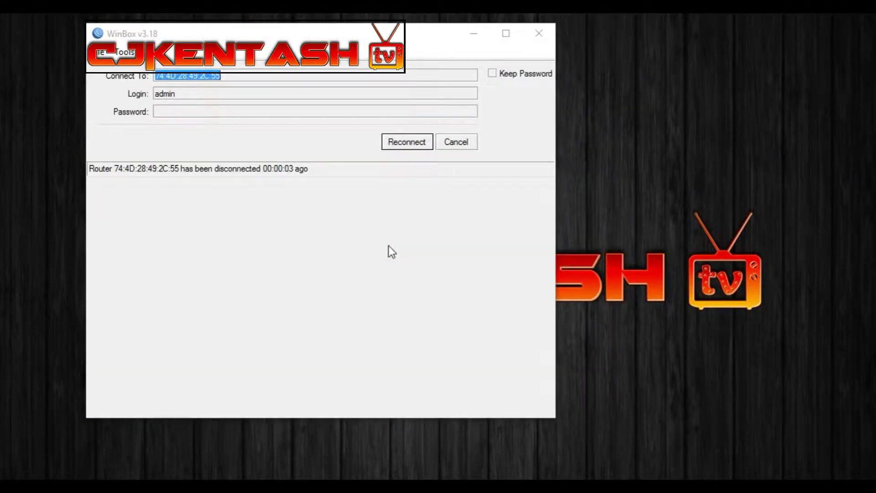
Step: Reconnect to the rebooted MikroTik router, refreshing the neighbor list and selecting the RB941-2nD board
left_click(401, 145)
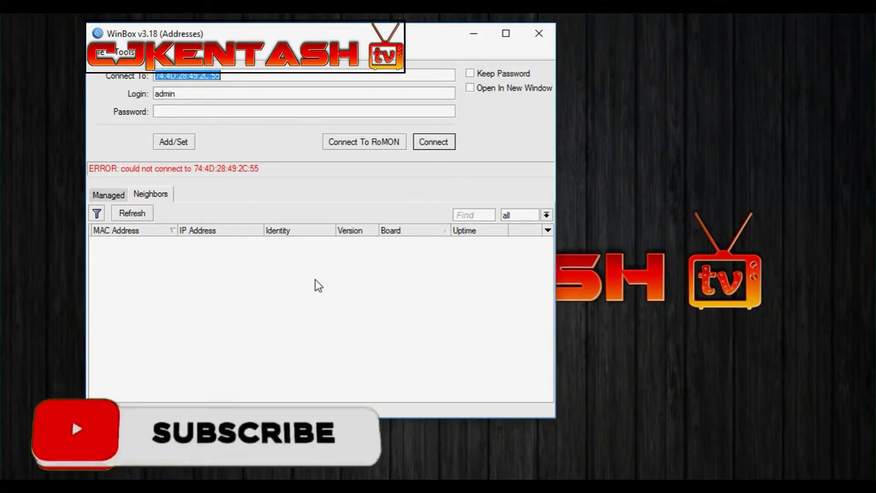
left_click(138, 216)
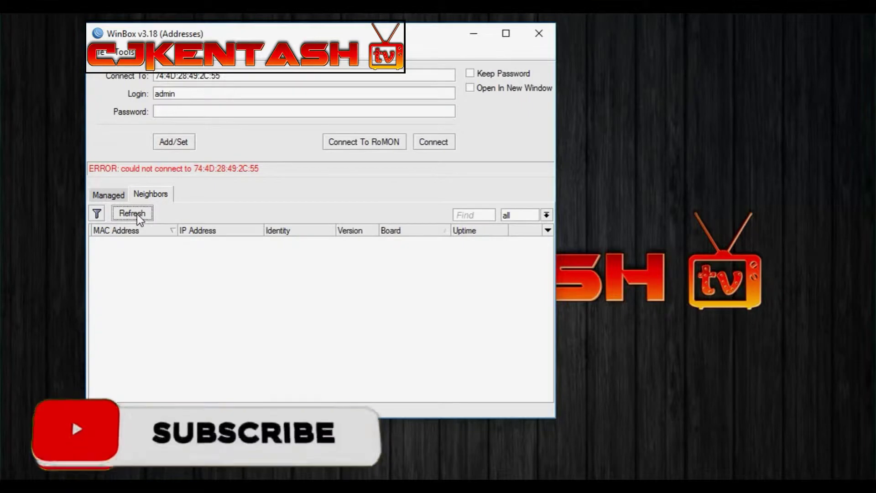
left_click(312, 243)
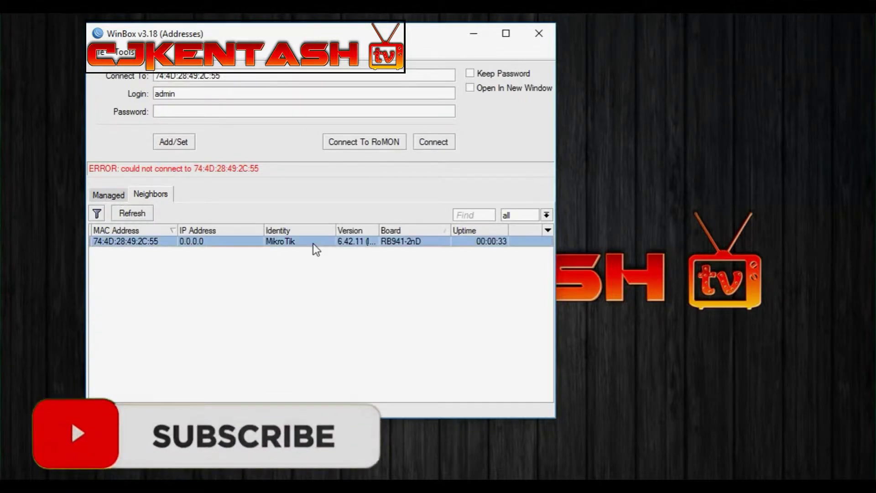
left_click(426, 143)
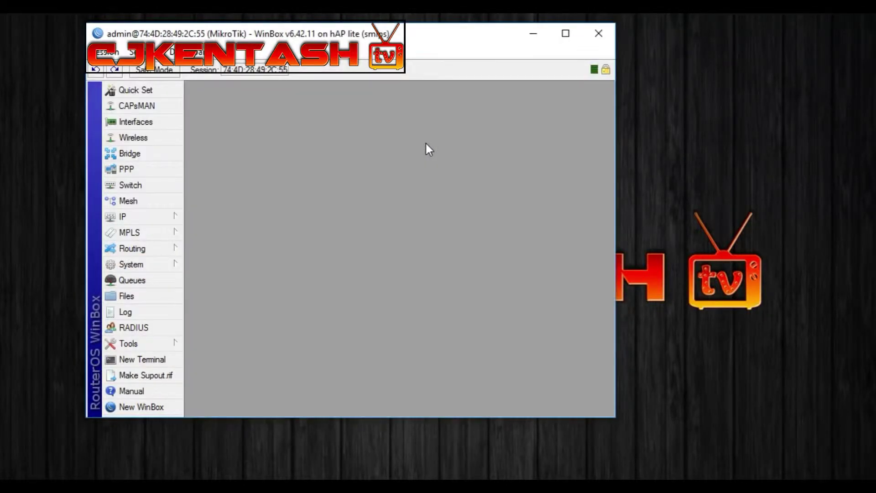
Step: Set the router's system identity to CjkentashTV and apply it
left_click(155, 263)
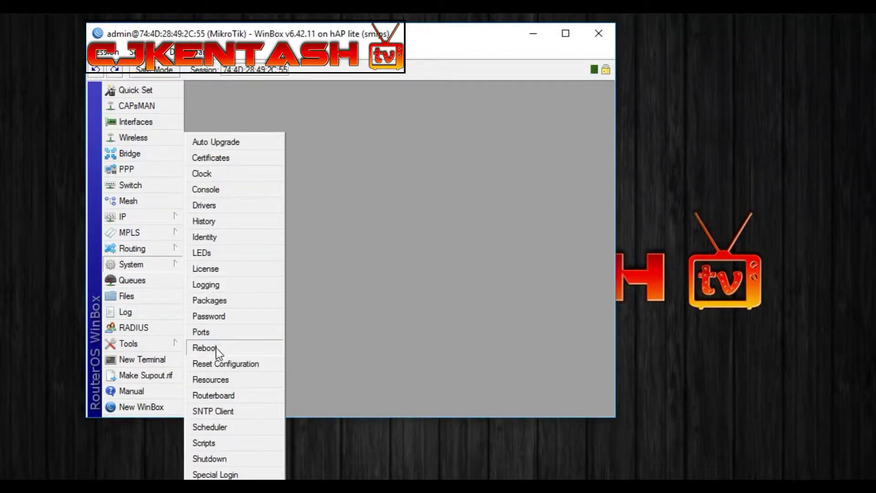
left_click(211, 238)
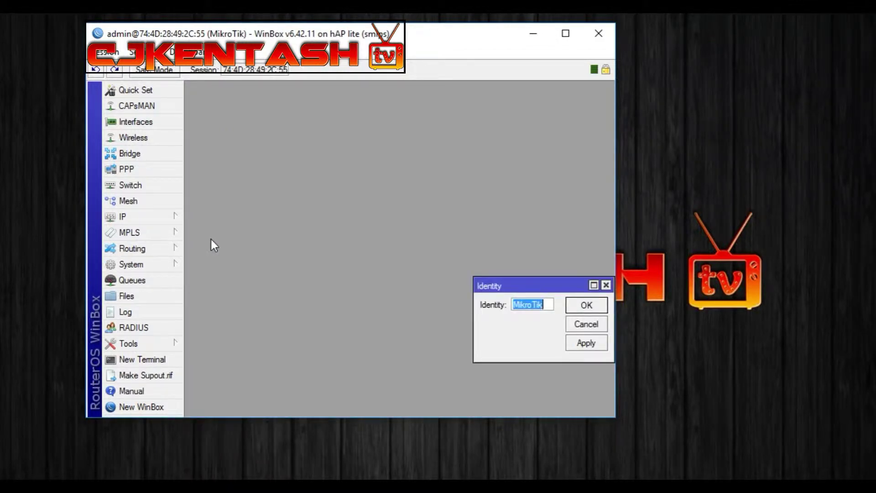
type("Cjkentash")
type("TV")
left_click(588, 345)
left_click(586, 306)
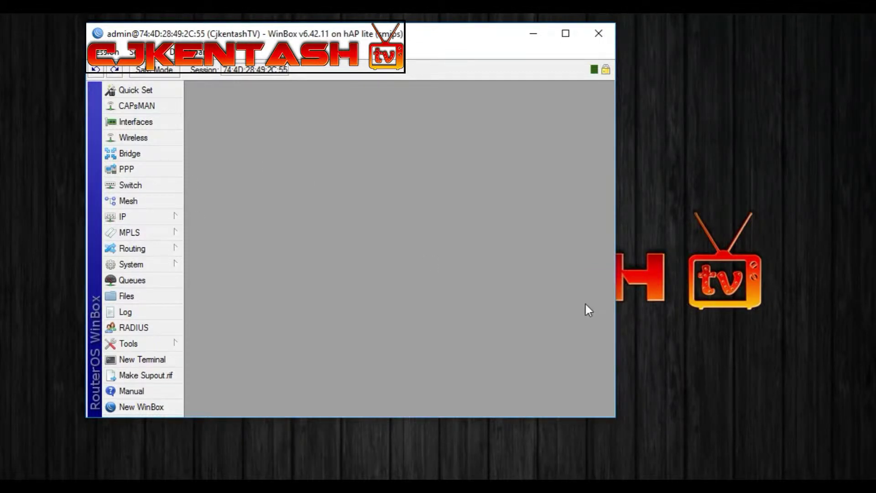
Step: Set the system clock's time zone to Asia/Manila and apply it
left_click(161, 267)
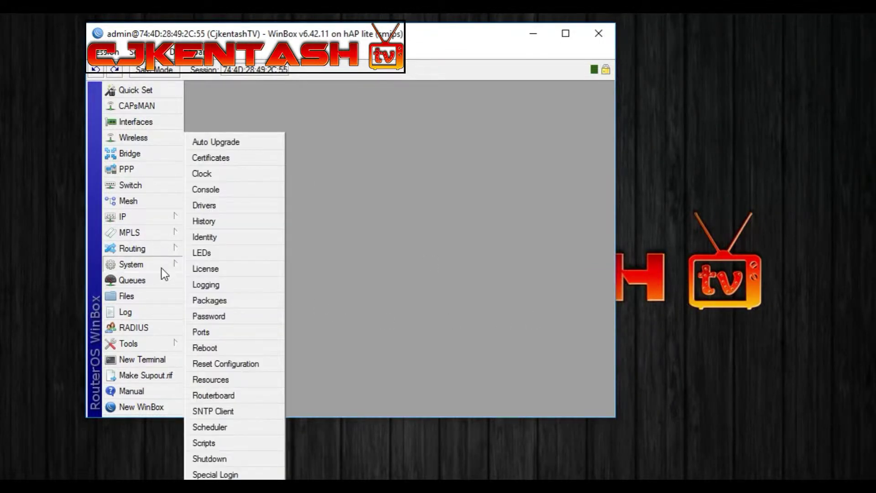
left_click(207, 177)
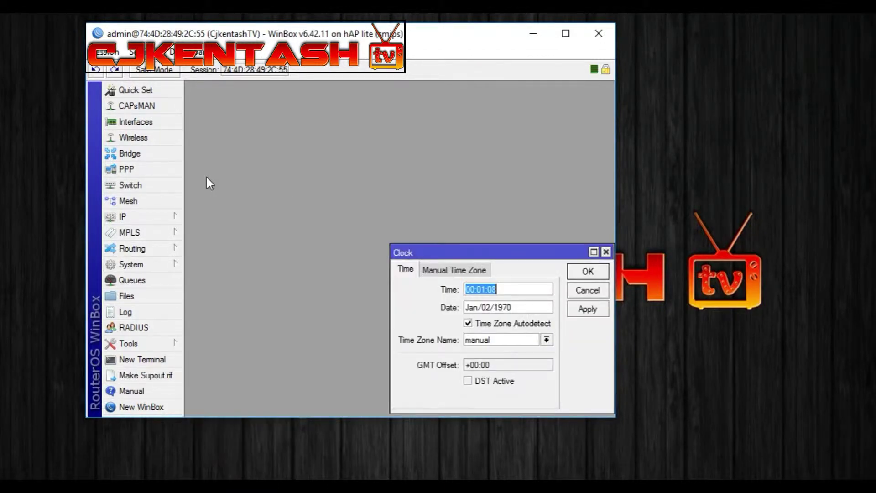
left_click(546, 340)
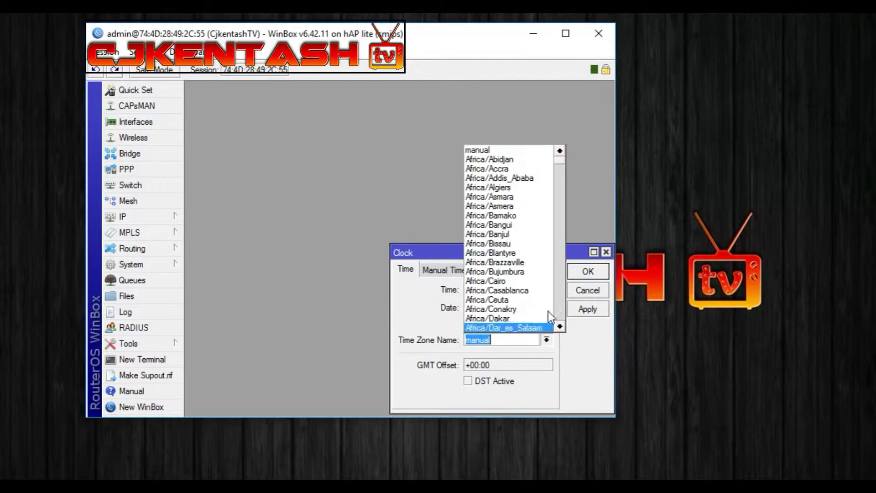
left_click_drag(559, 160, 569, 236)
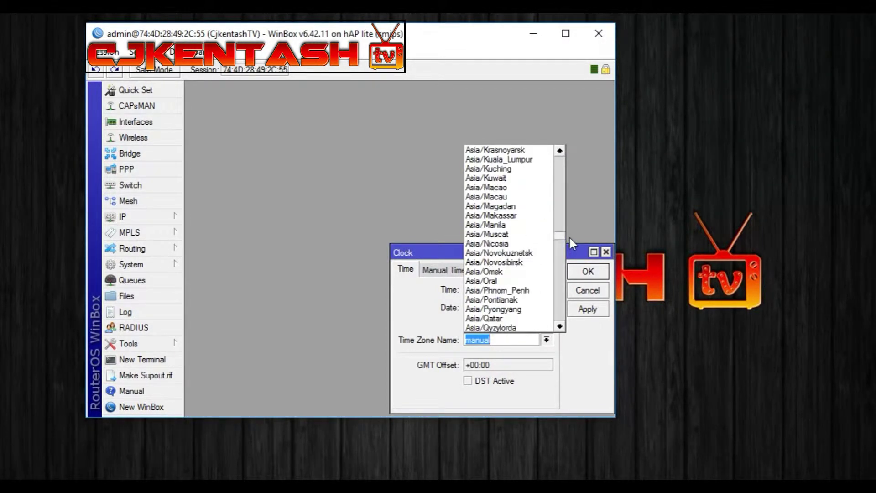
left_click(521, 223)
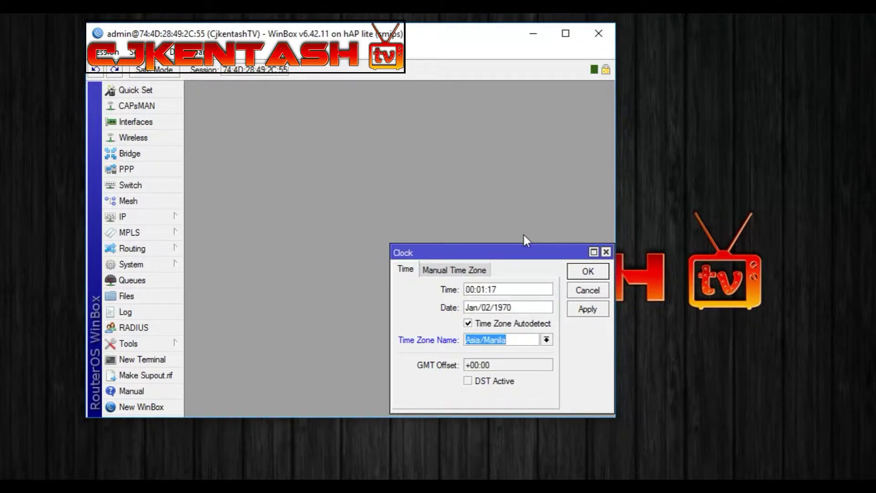
left_click(589, 311)
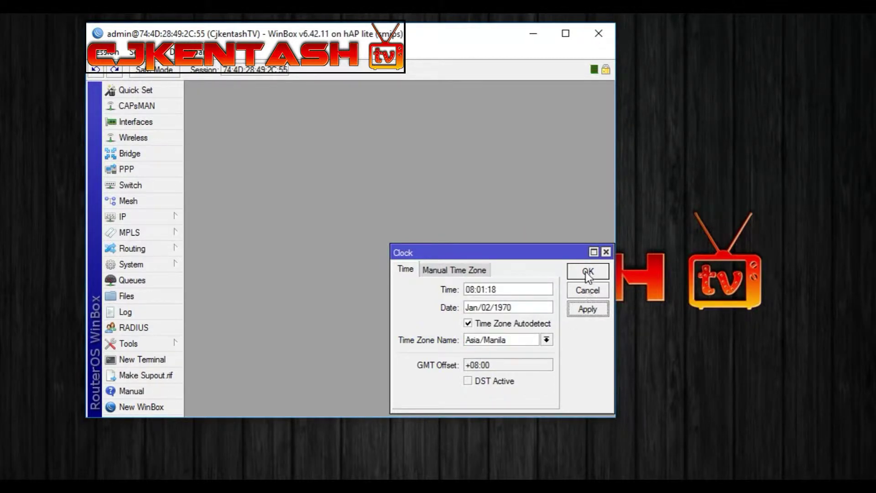
left_click(586, 272)
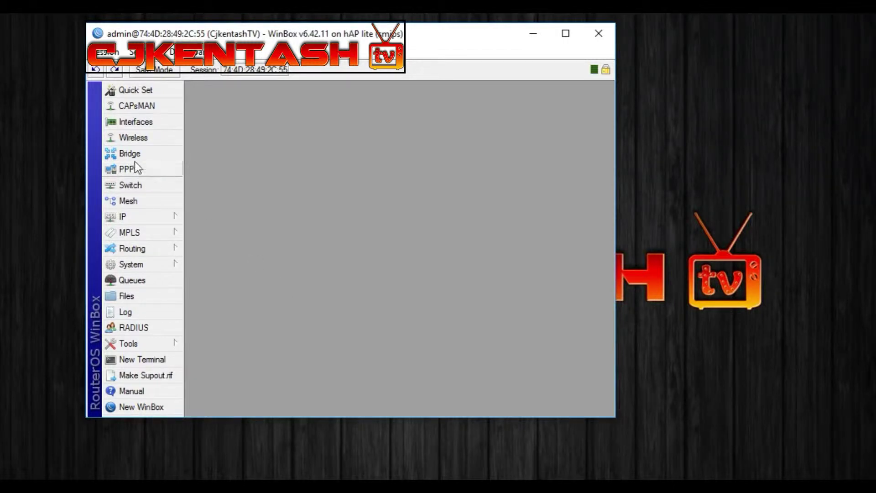
Step: Rename the ether1 interface to 1Internet
left_click(139, 122)
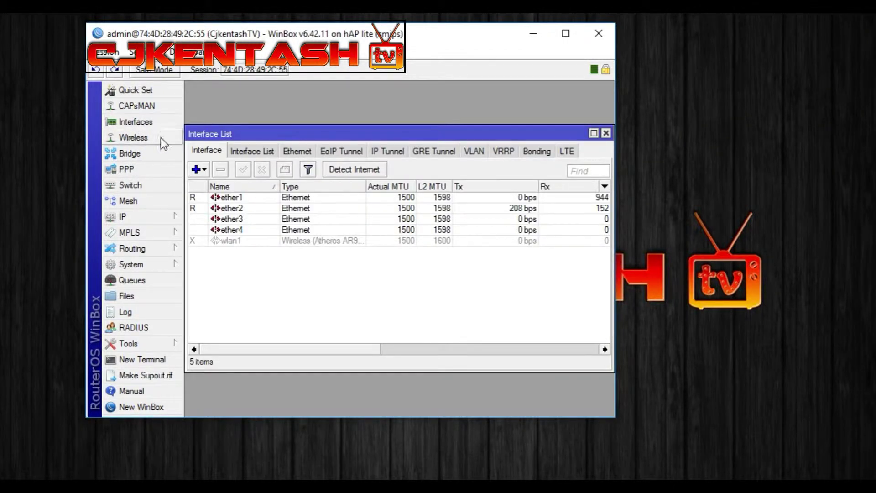
left_click(294, 197)
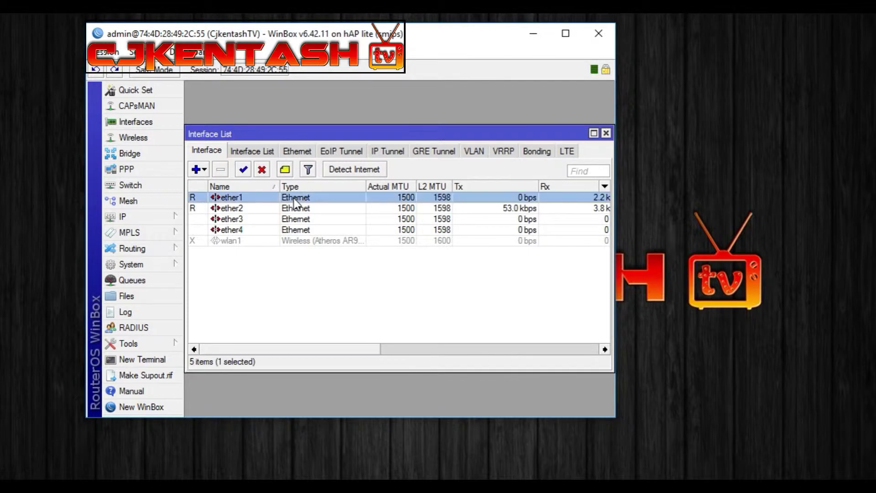
double_click(293, 199)
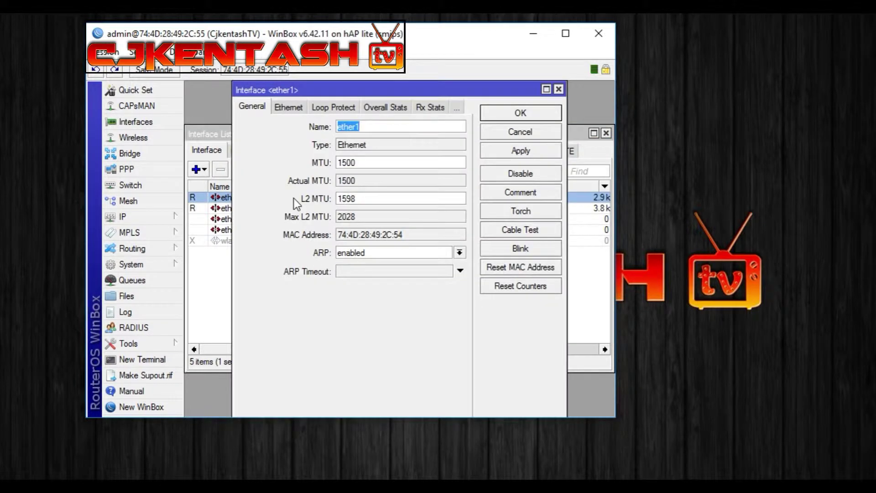
type("1lnternet")
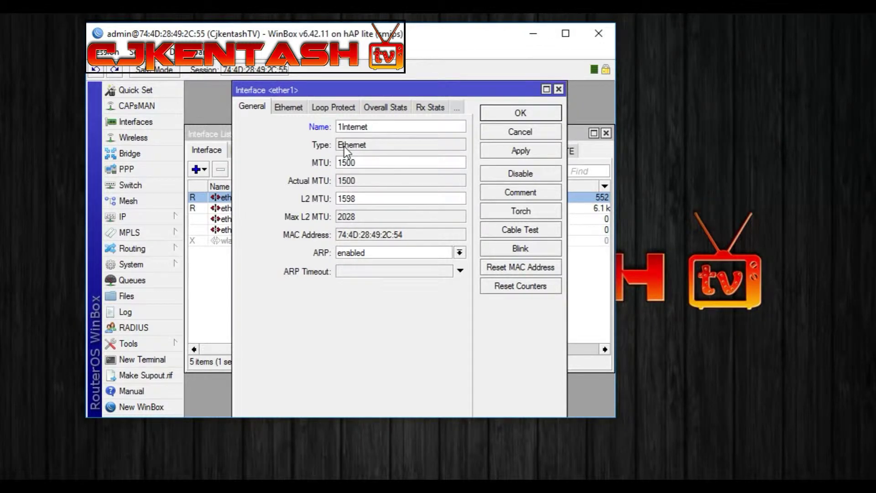
left_click(519, 115)
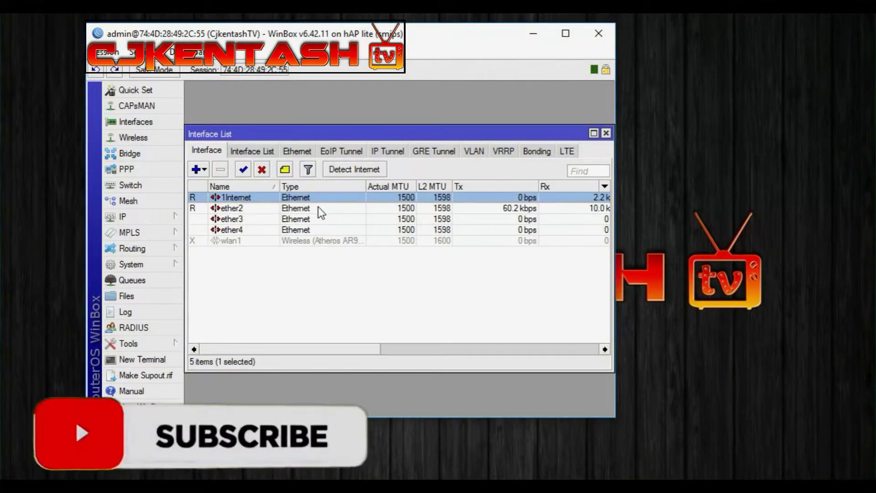
Step: Rename the ether2 interface to 2Lan
double_click(318, 208)
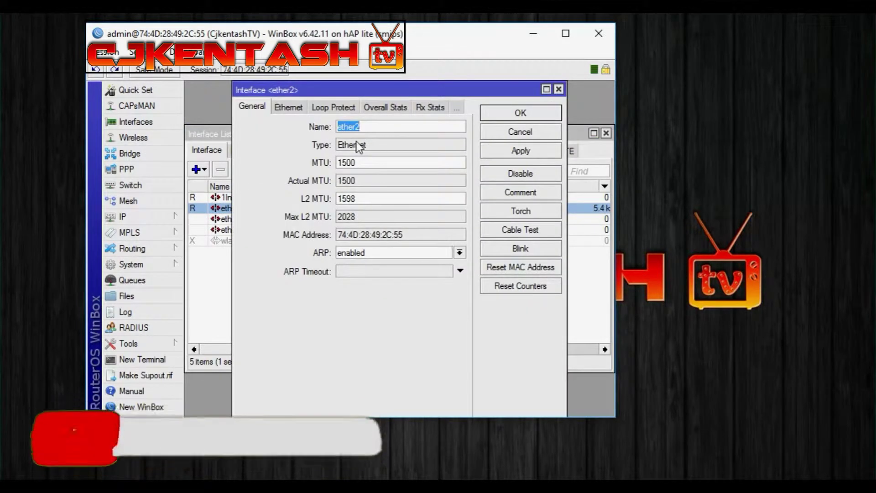
type("2La")
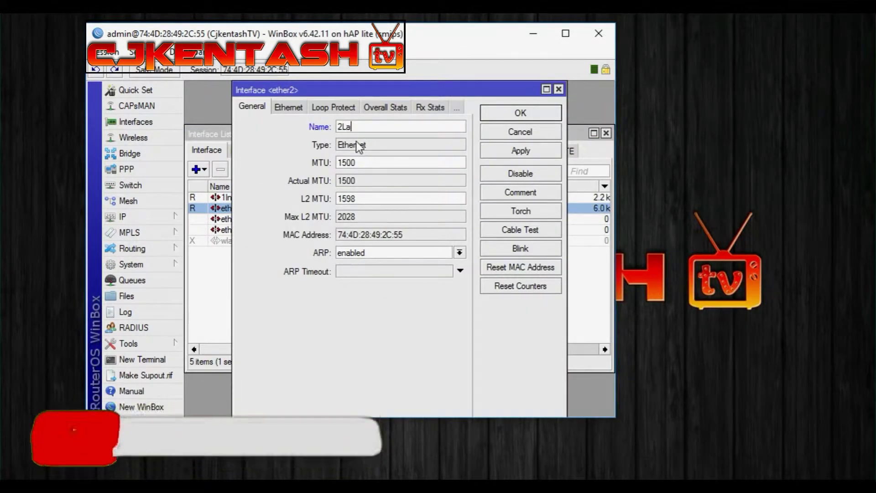
type("n")
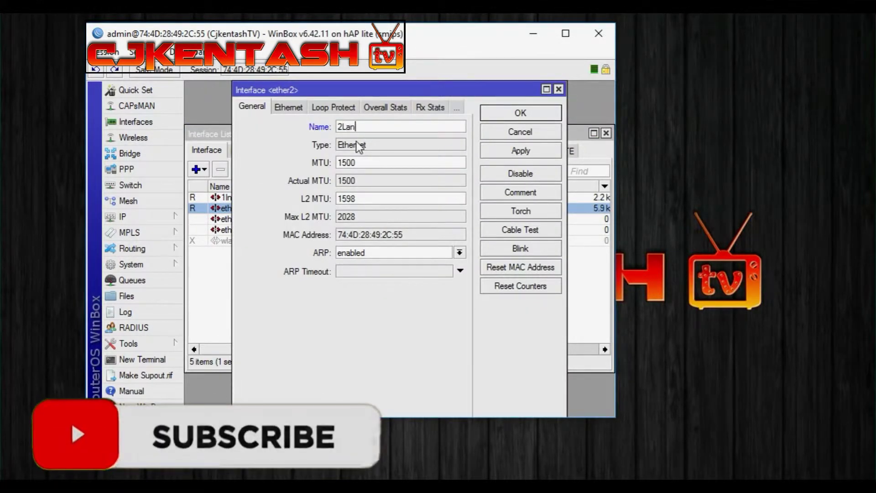
left_click(509, 120)
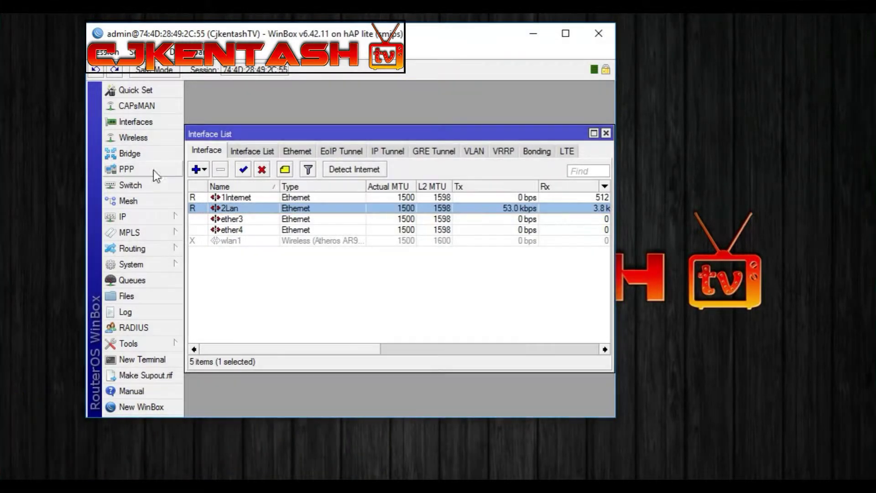
Step: Add a DHCP client on the 1Internet interface, then close the DHCP Client and Interface List windows
left_click(137, 216)
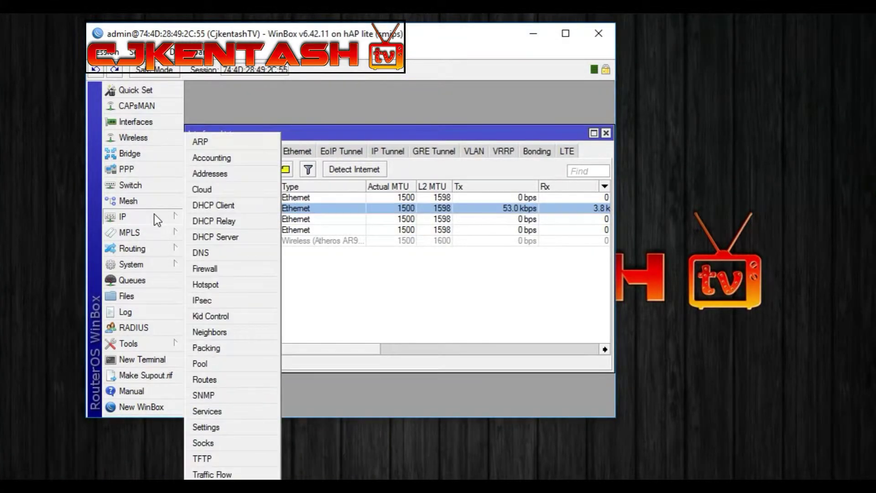
left_click(214, 206)
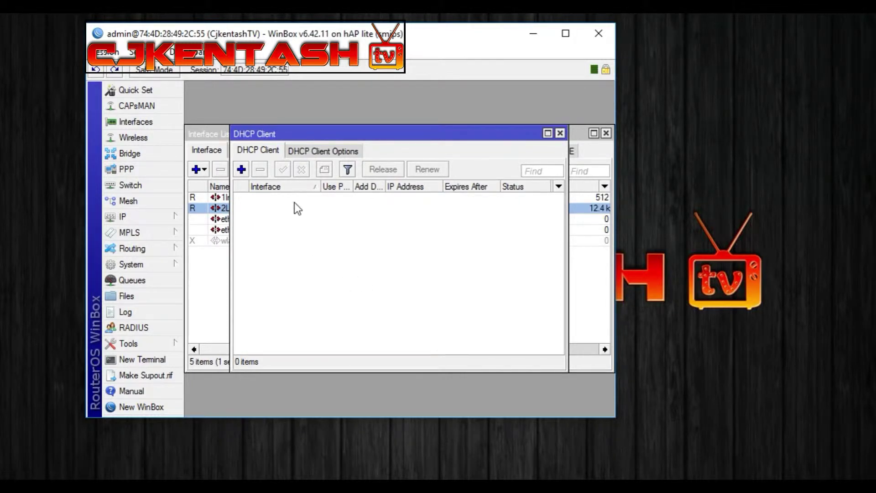
left_click(241, 169)
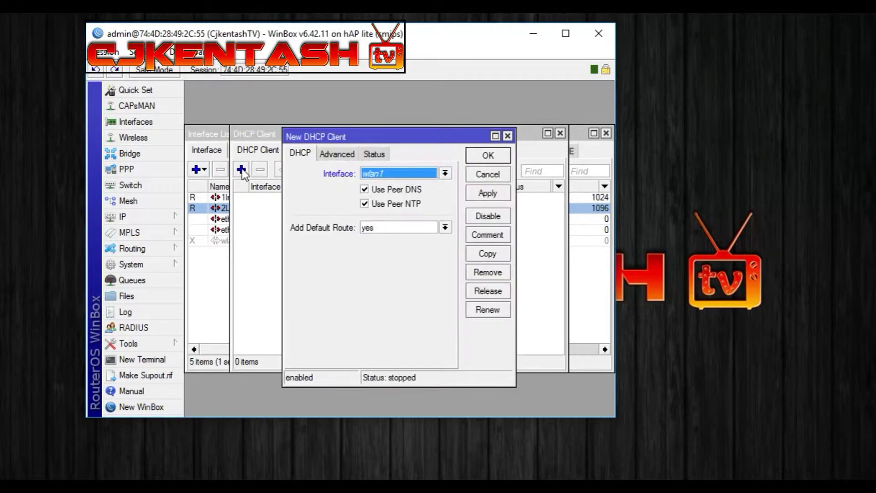
left_click(417, 175)
left_click(407, 184)
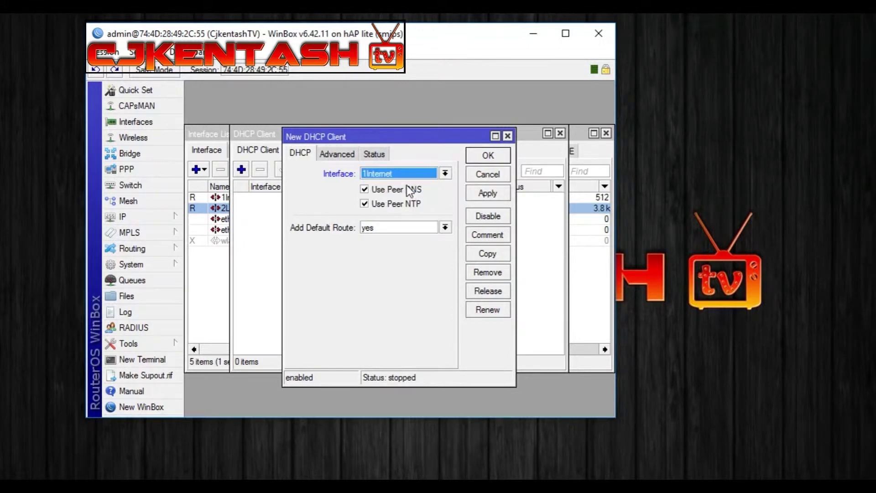
left_click(487, 157)
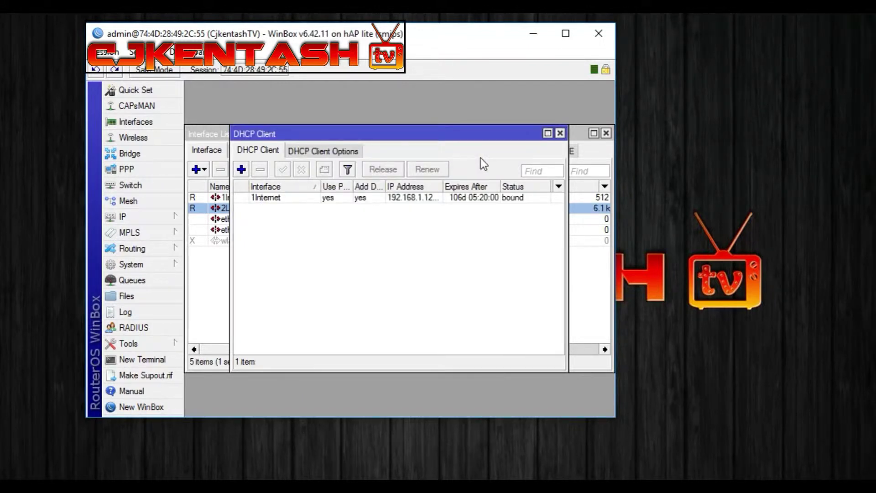
left_click(560, 133)
left_click(606, 133)
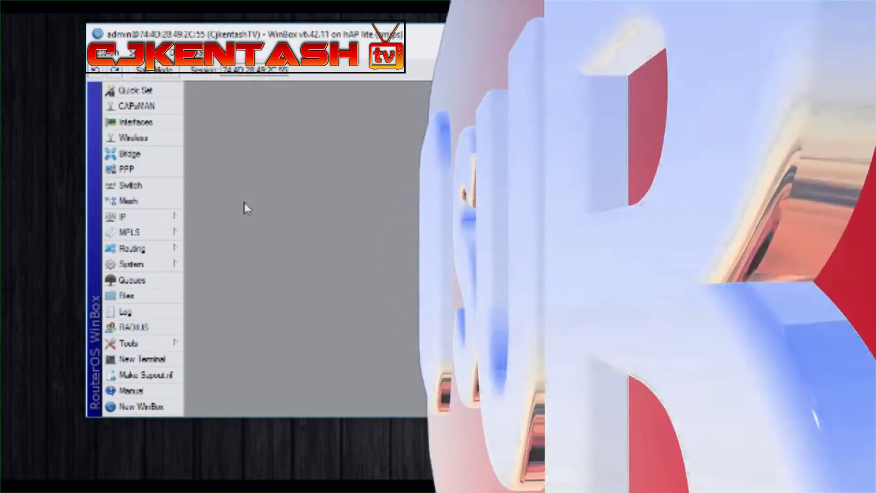
Step: Add the IP address 192.168.70.1/24 on the 2Lan interface, then close the Address List window
left_click(154, 217)
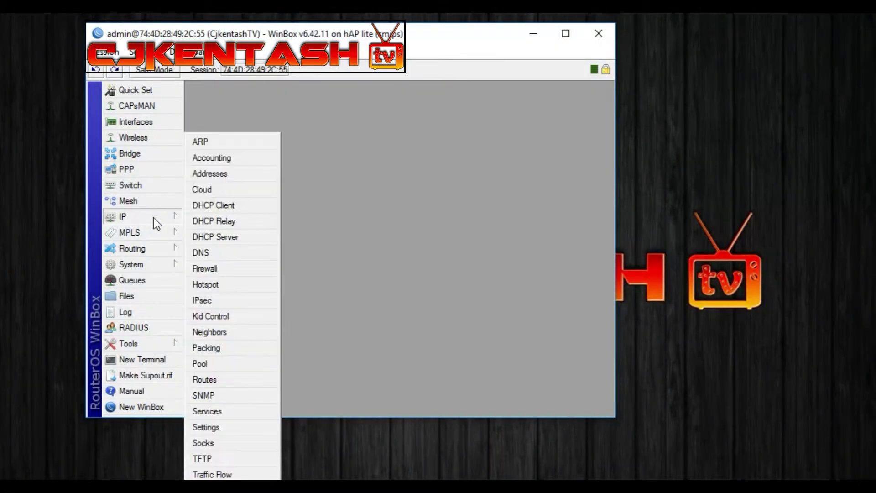
left_click(218, 174)
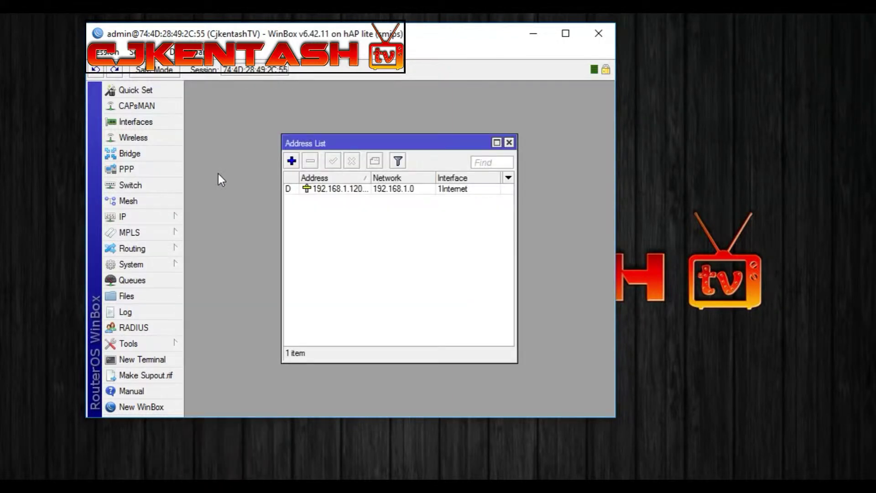
left_click(293, 157)
type("1")
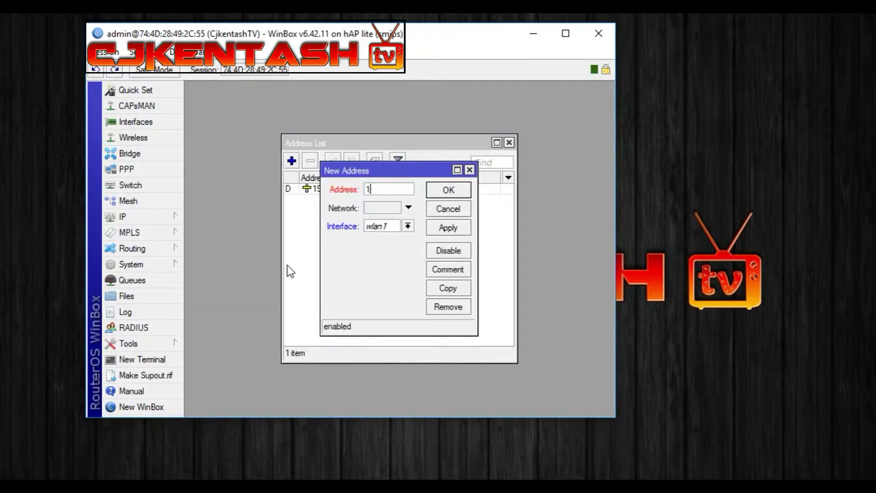
type("92.168.70.1/24")
left_click(407, 226)
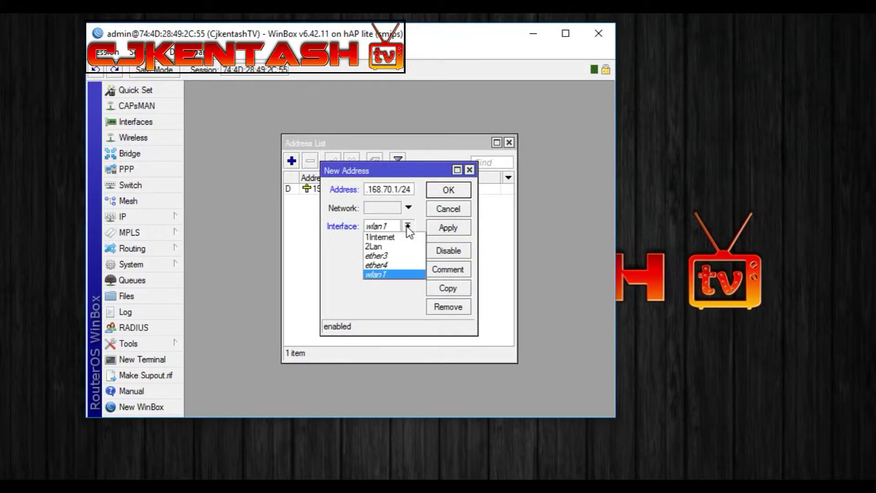
left_click(393, 246)
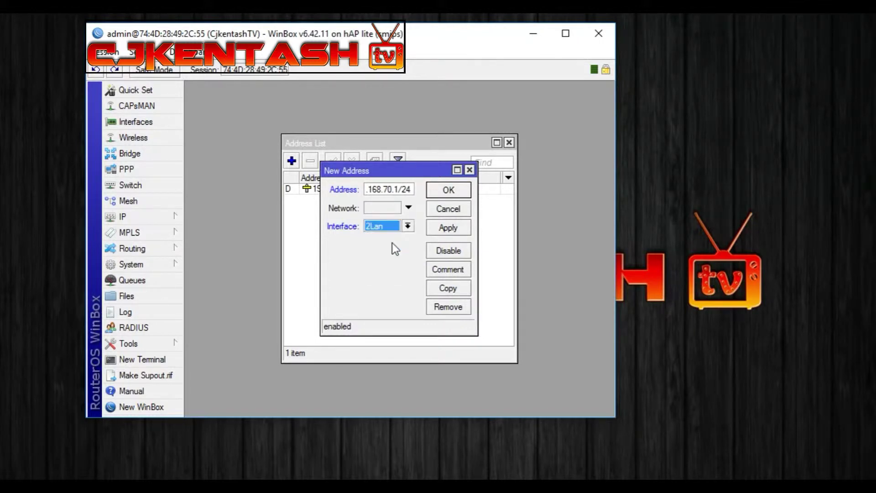
left_click(452, 190)
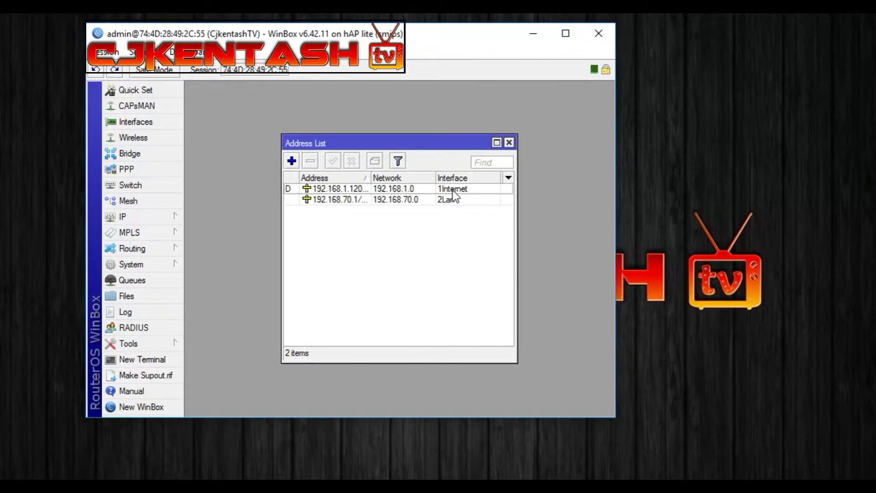
left_click(509, 142)
Step: Allow remote requests in the router's DNS settings and save them
left_click(161, 219)
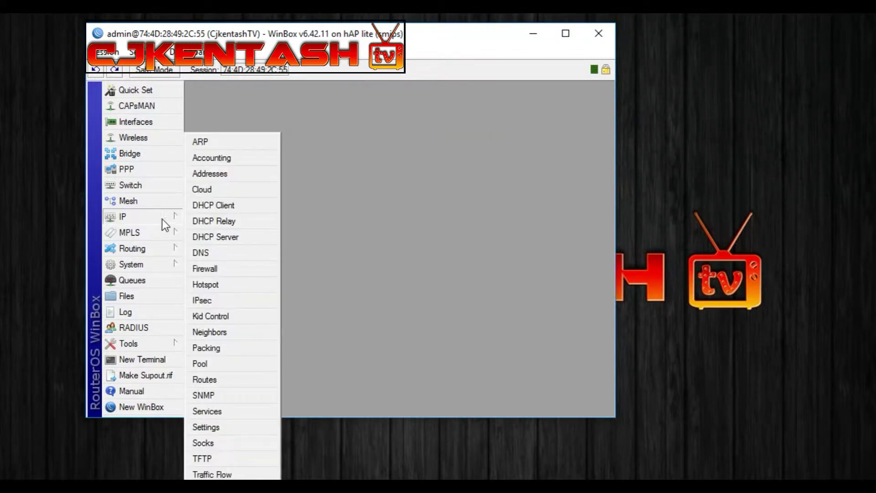
left_click(225, 254)
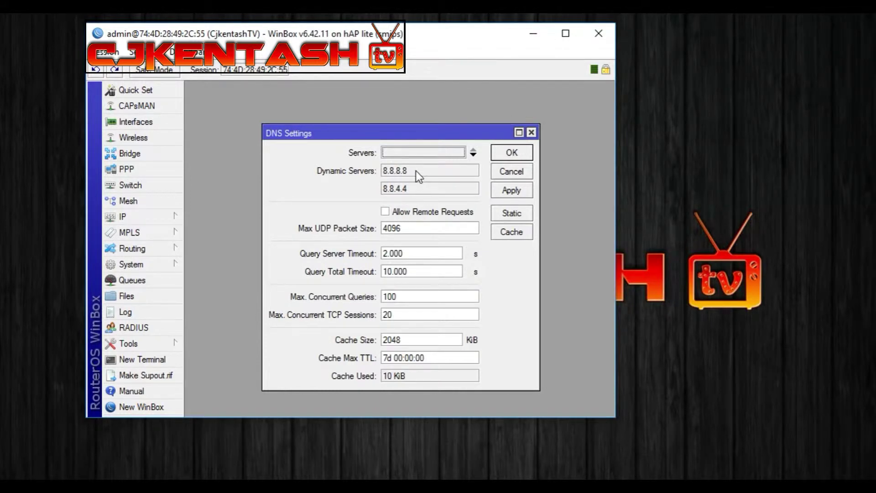
left_click(404, 211)
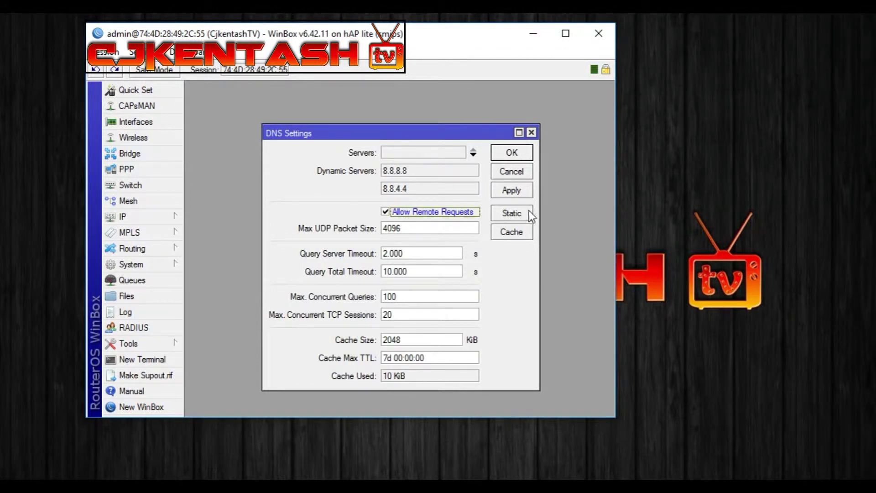
left_click(512, 152)
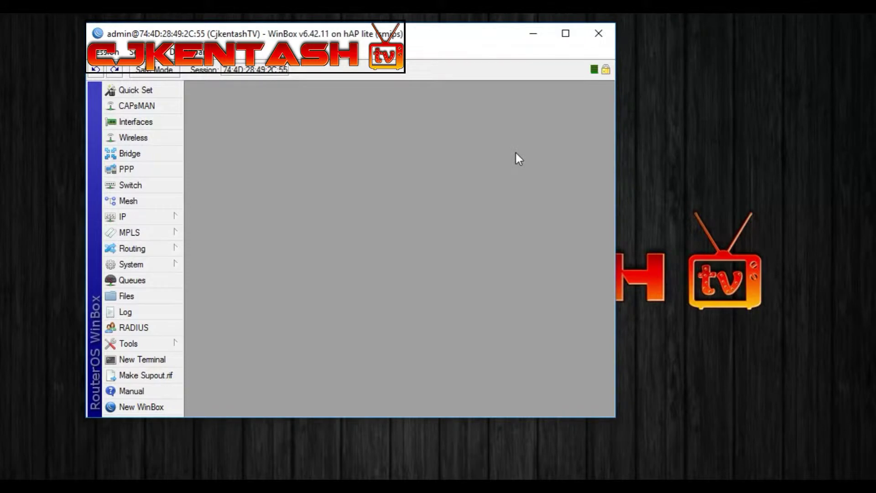
Step: Run DHCP Setup for a DHCP server on the 2Lan interface, accepting the proposed values, then close the DHCP Server window
left_click(152, 217)
left_click(216, 233)
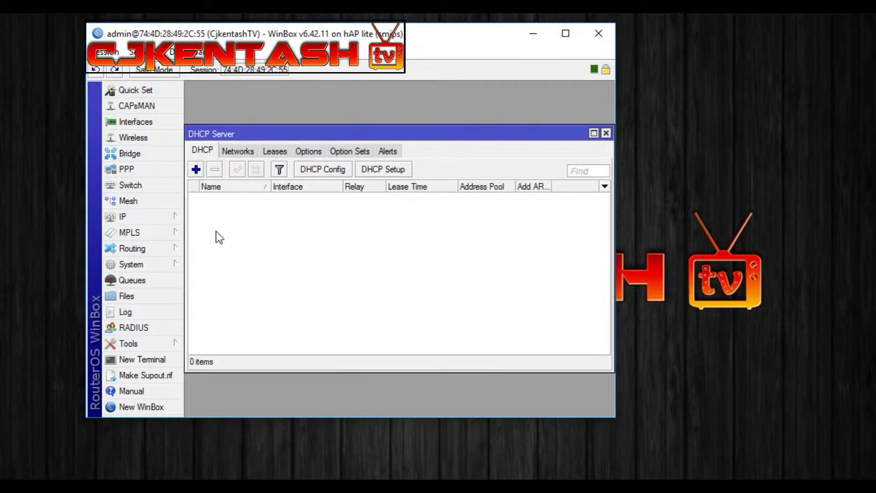
left_click(374, 171)
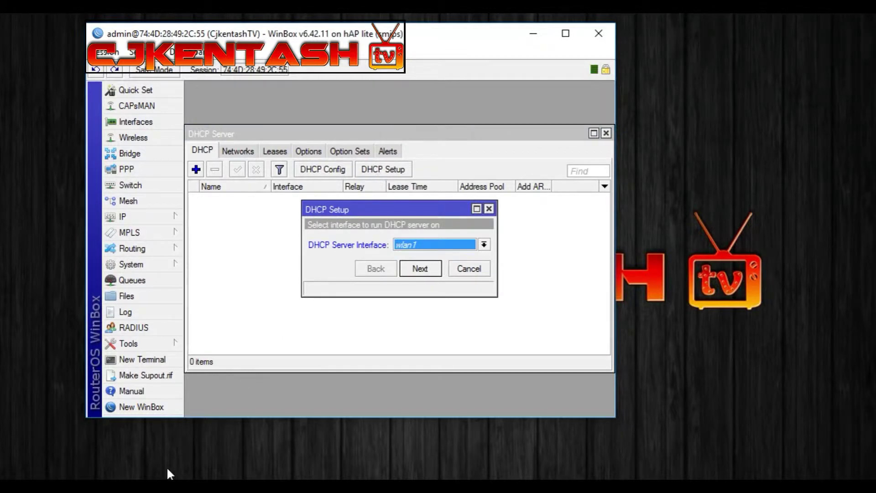
left_click(435, 245)
left_click(418, 262)
left_click(420, 269)
left_click(420, 269)
left_click(420, 269)
left_click(420, 269)
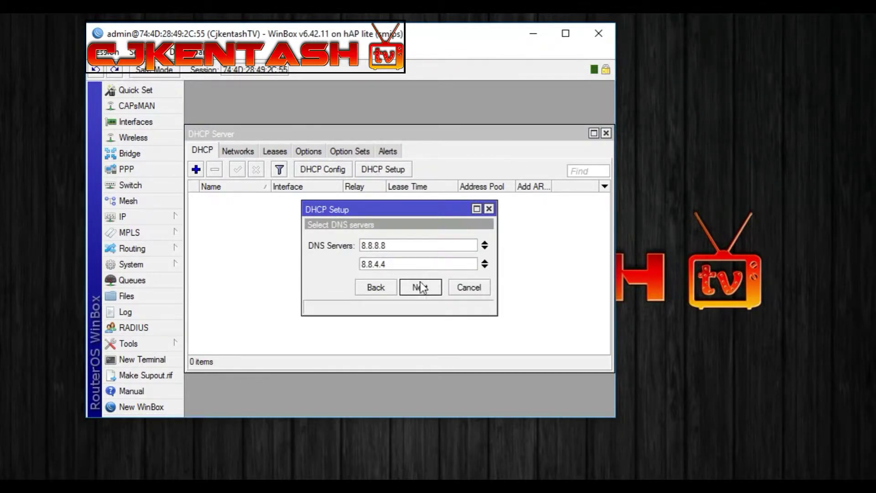
left_click(419, 287)
left_click(419, 286)
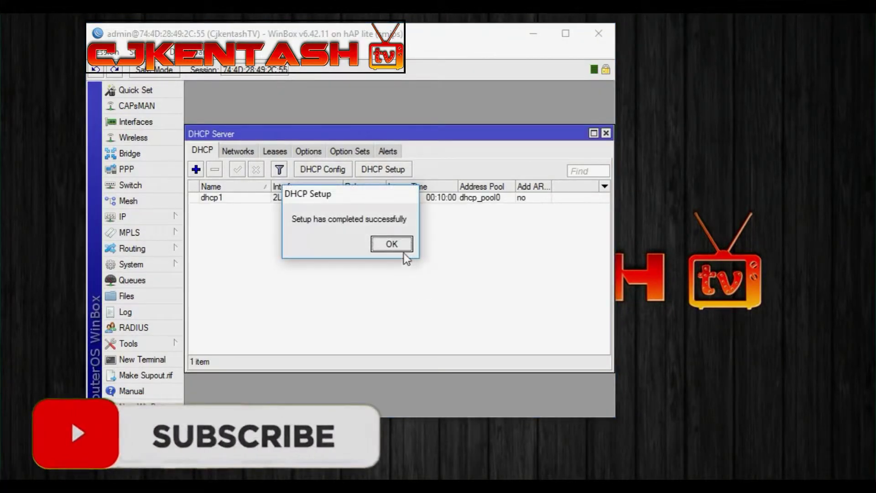
left_click(392, 244)
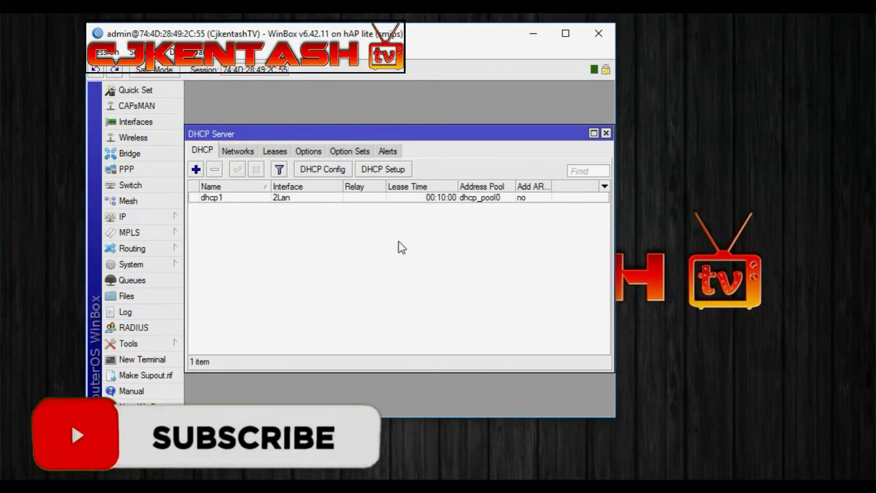
left_click(606, 133)
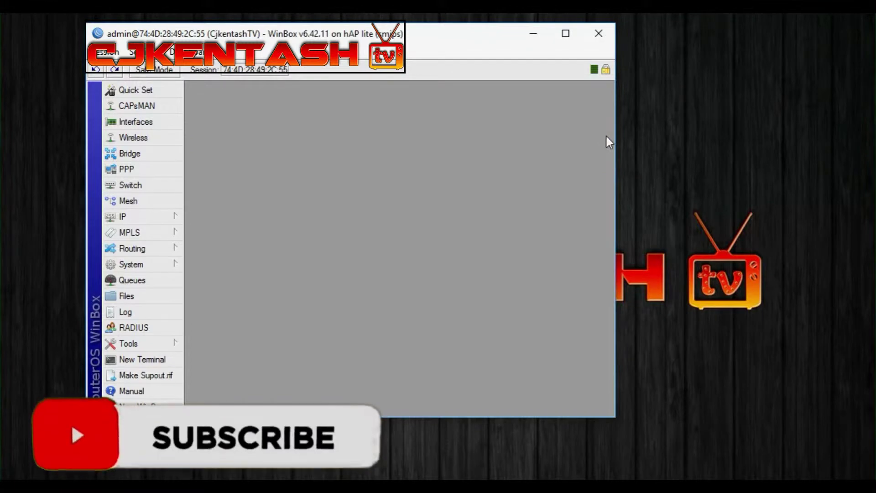
Step: Ping google.com from a new router terminal to test internet access, then close the terminal
left_click(162, 359)
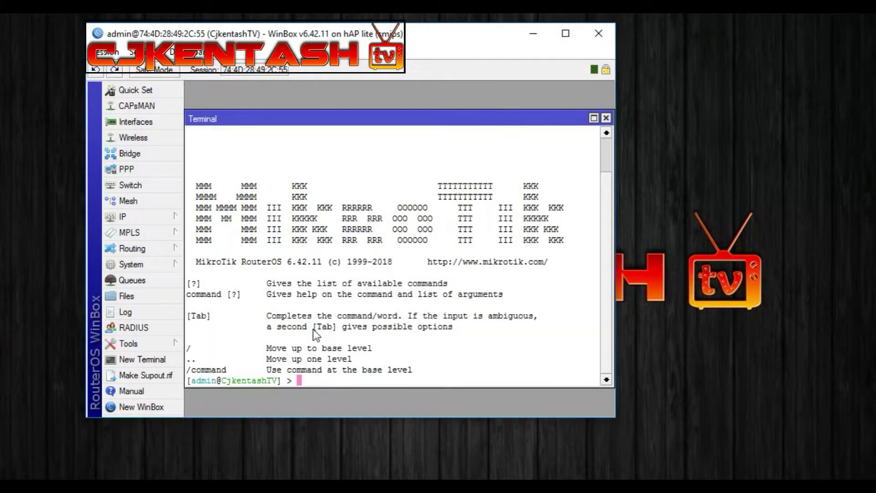
type("ping google.com")
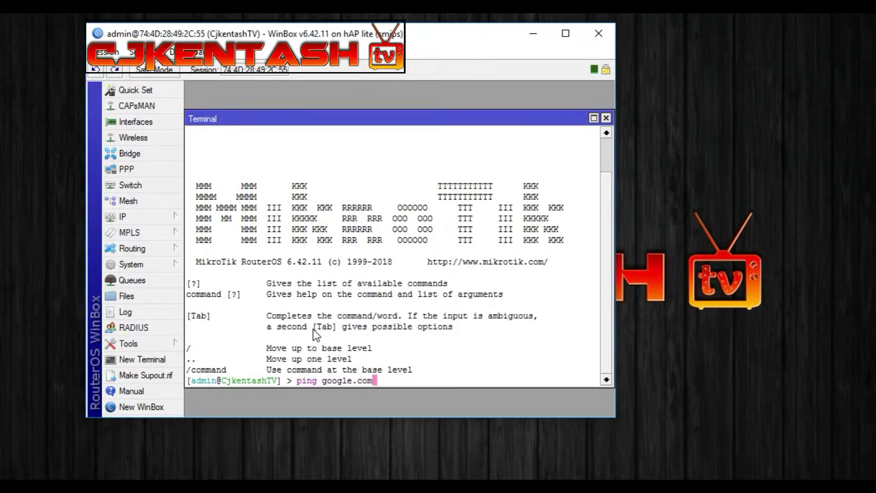
key("Return")
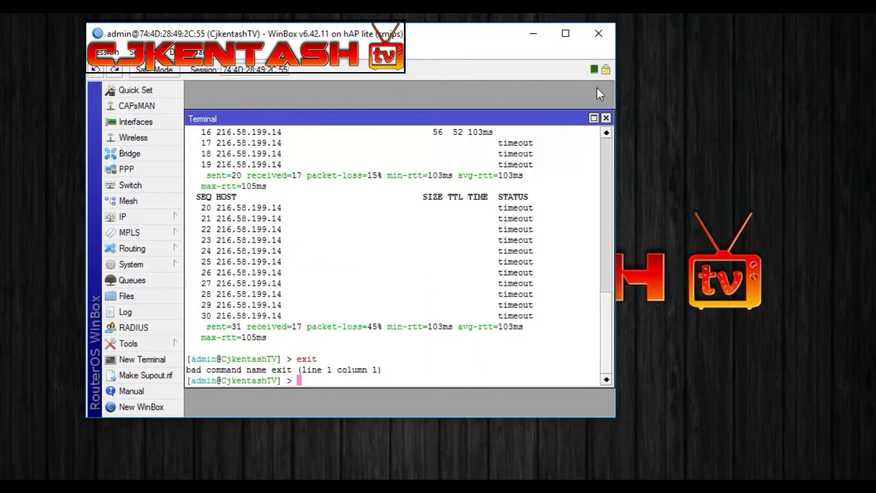
left_click(606, 118)
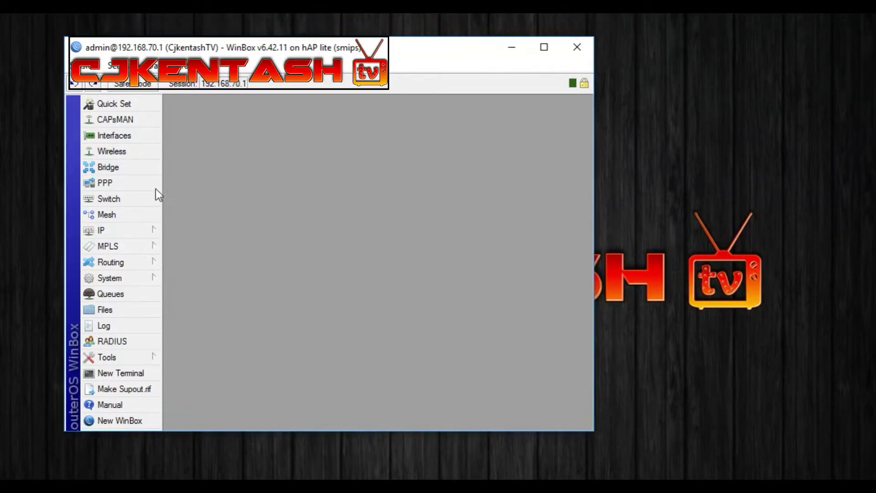
Step: Start a new firewall NAT rule in the srcnat chain with 1Internet as its out interface
left_click(121, 229)
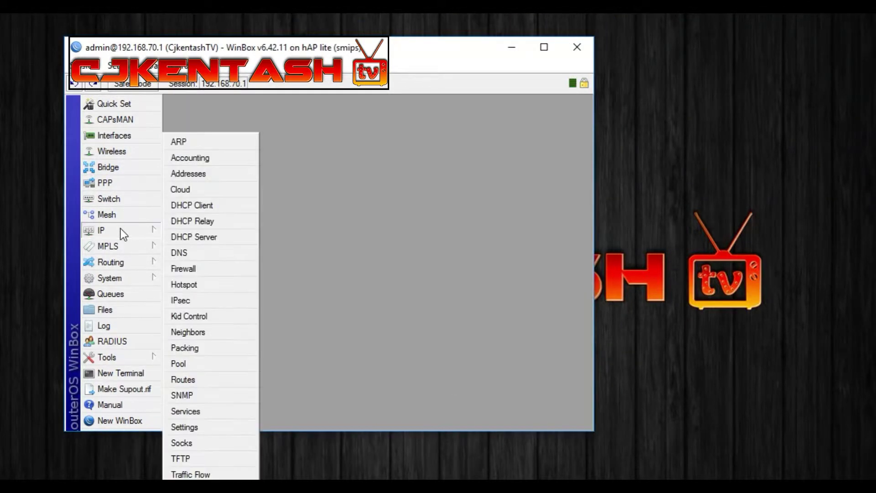
left_click(184, 268)
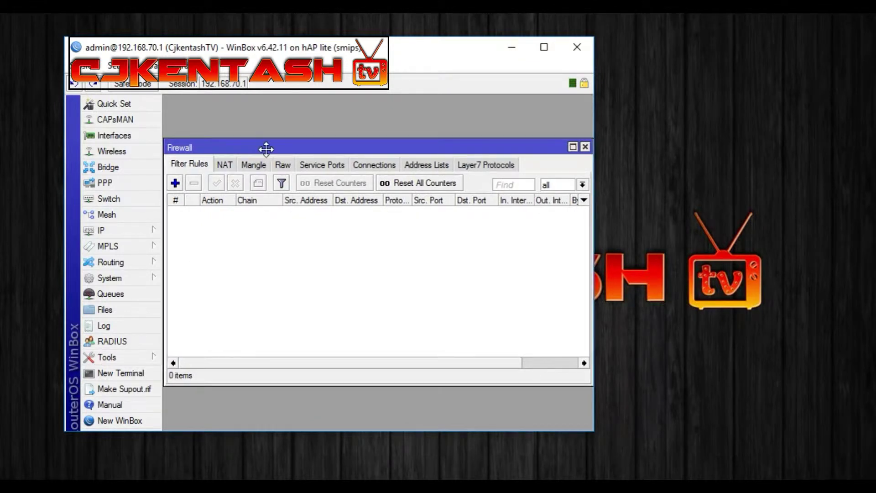
left_click_drag(263, 147, 277, 150)
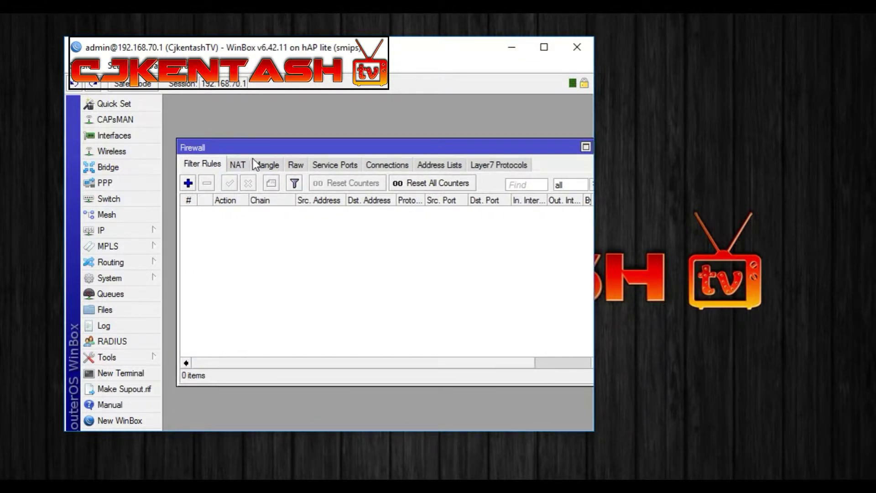
left_click(239, 165)
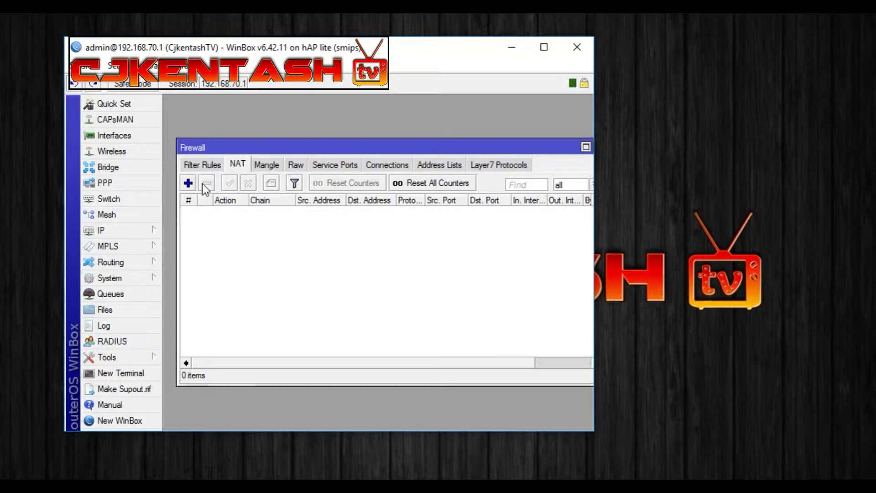
left_click(188, 184)
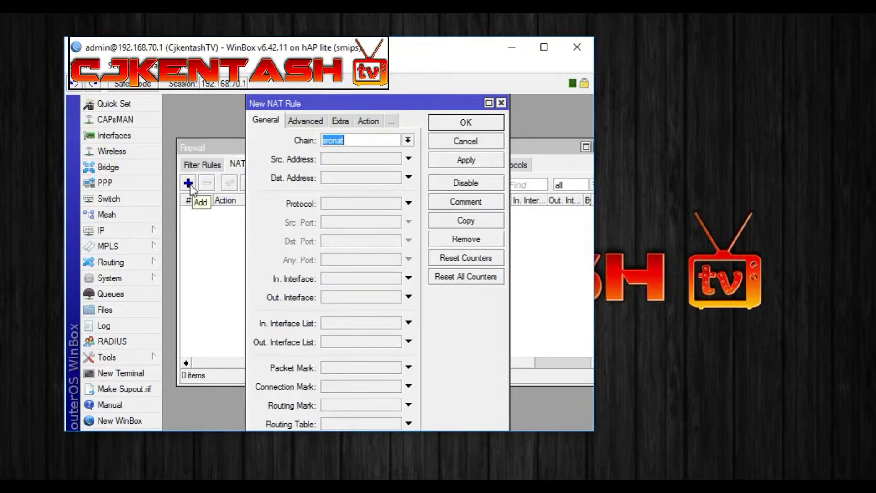
left_click(390, 299)
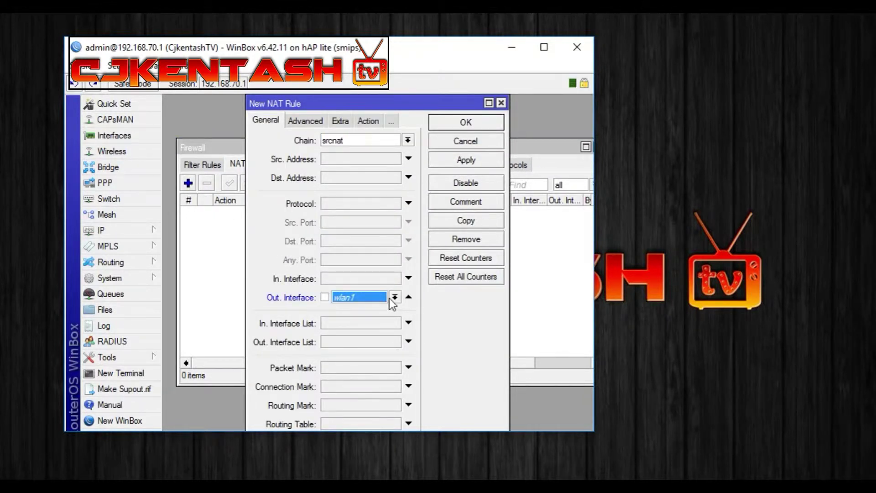
left_click(394, 297)
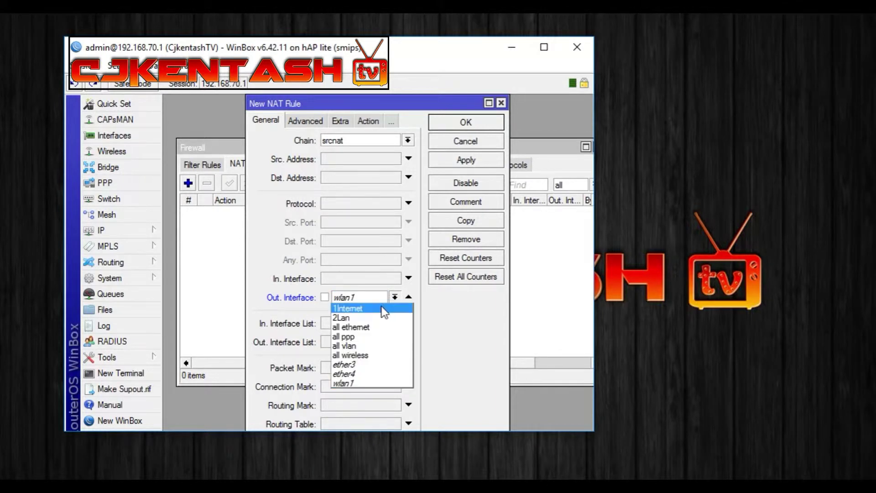
left_click(381, 308)
Step: Set the NAT rule's action to masquerade and save the rule
left_click(368, 123)
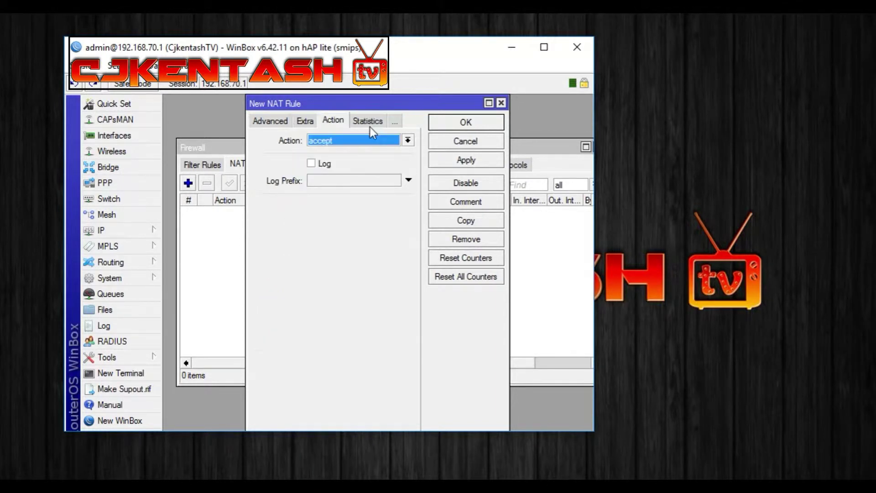
left_click(370, 139)
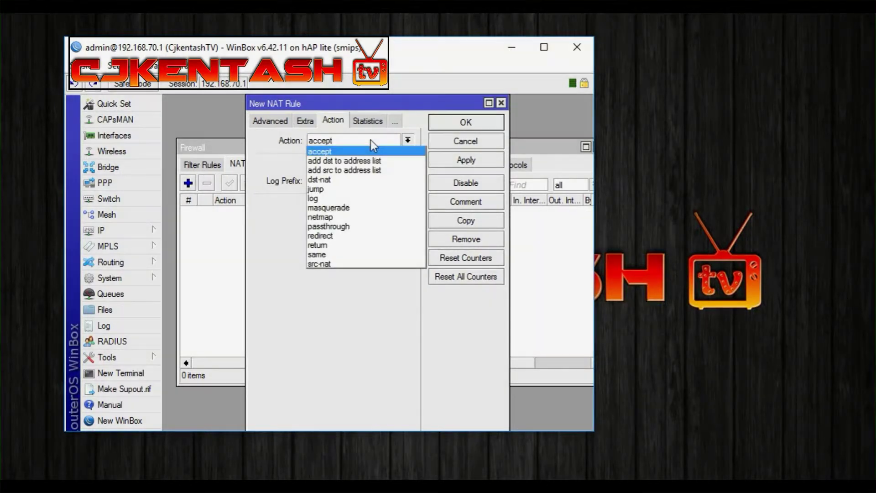
left_click(356, 206)
left_click(468, 157)
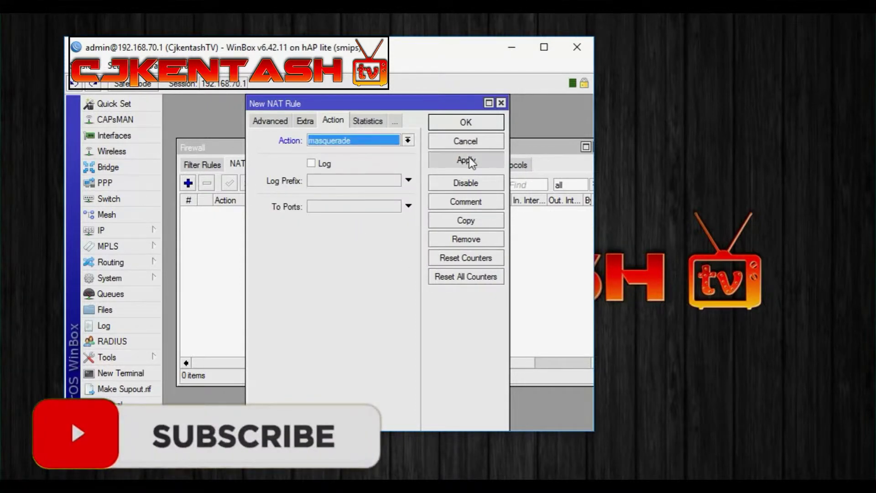
left_click(465, 124)
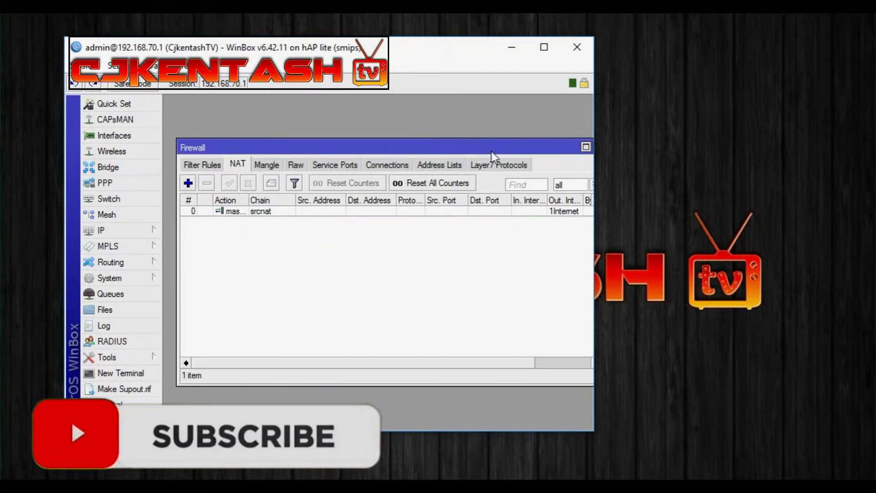
left_click_drag(491, 151, 479, 152)
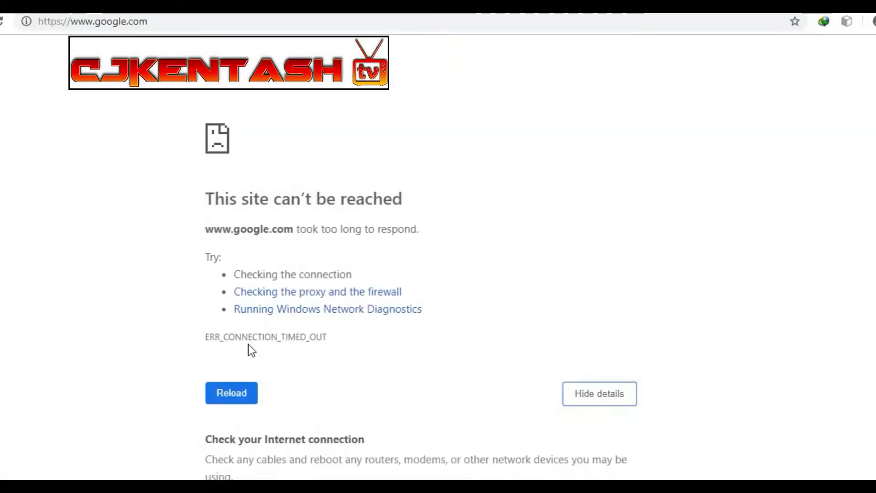
left_click(145, 25)
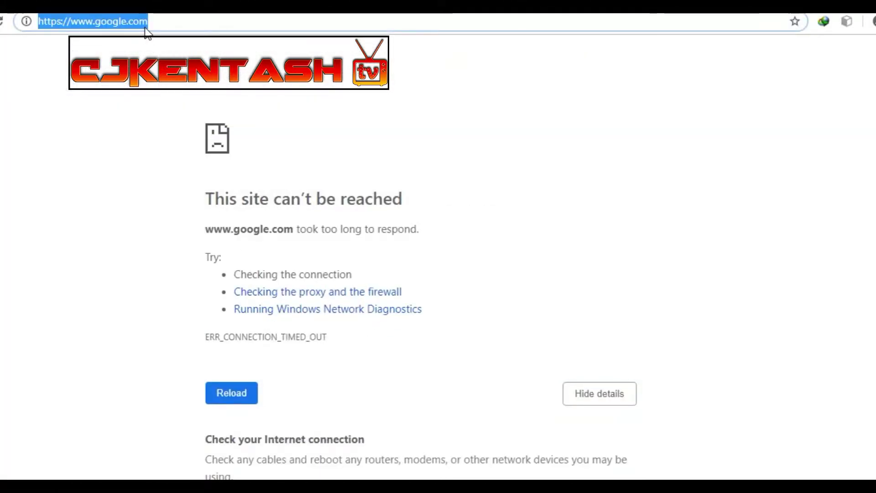
key("Return")
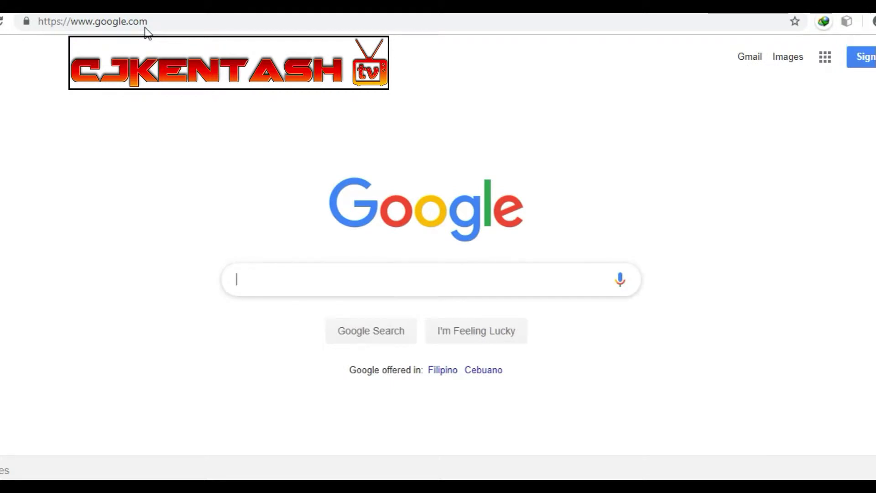
left_click(176, 26)
left_click(176, 26)
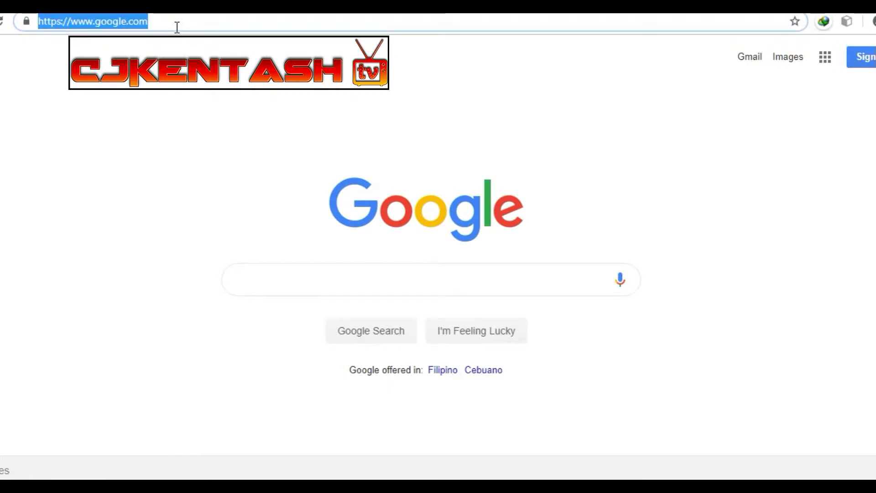
type("youtube")
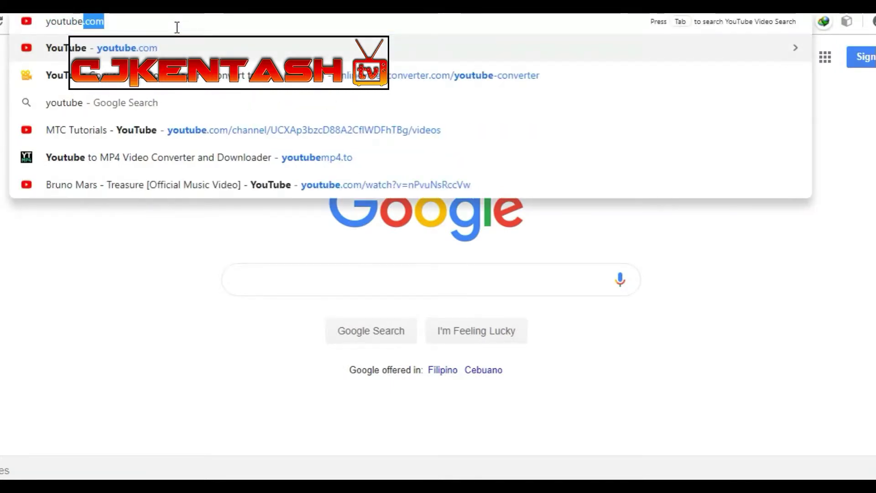
key("Return")
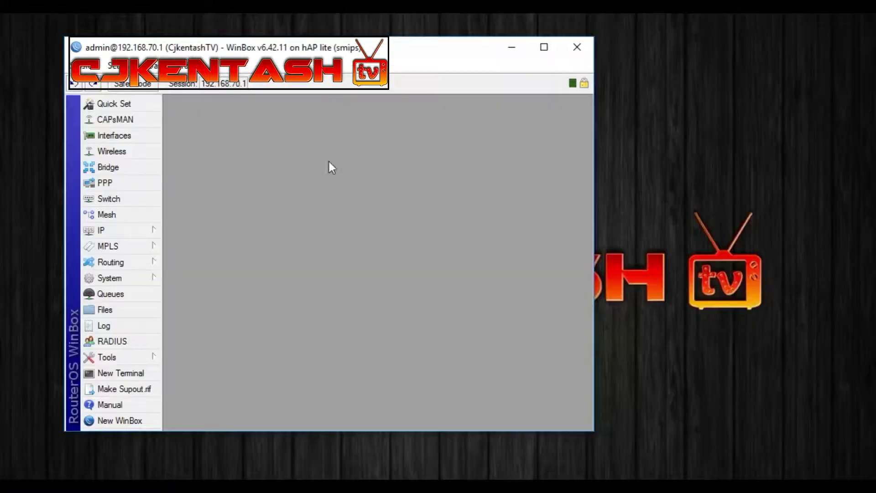
Step: Open the wlan1 wireless interface settings in WinBox and set its mode to ap bridge
left_click(124, 151)
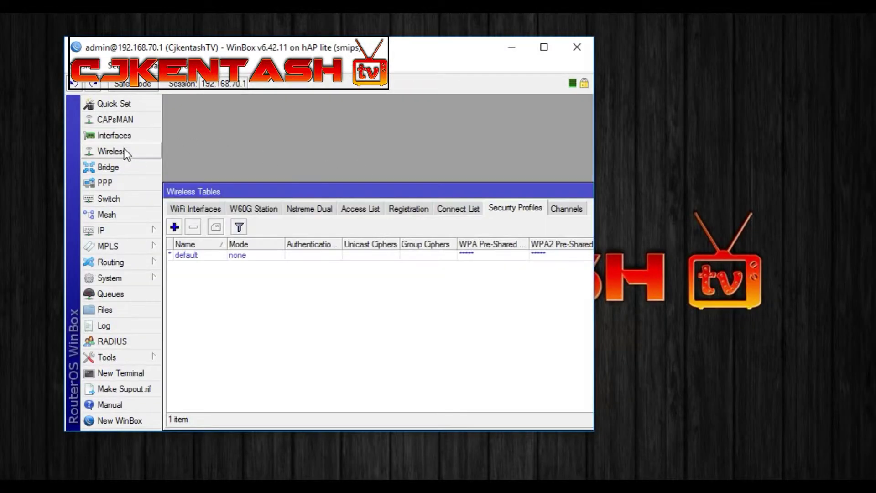
left_click(180, 207)
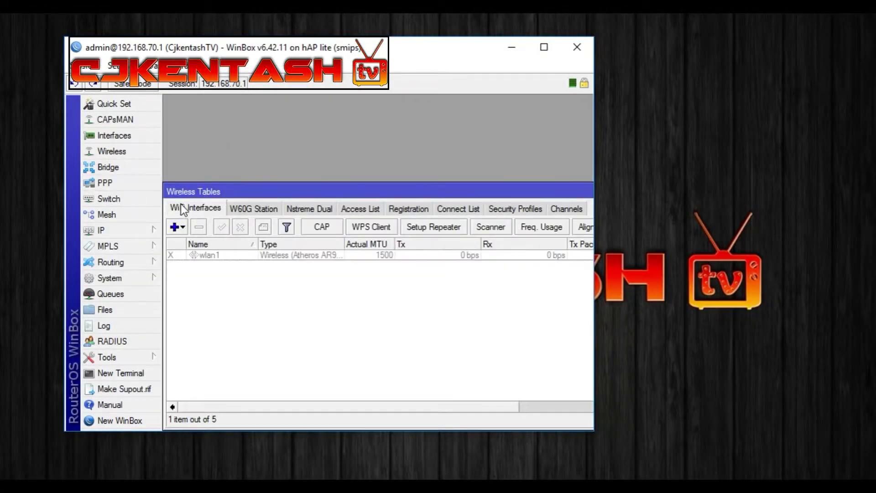
left_click(298, 255)
double_click(296, 256)
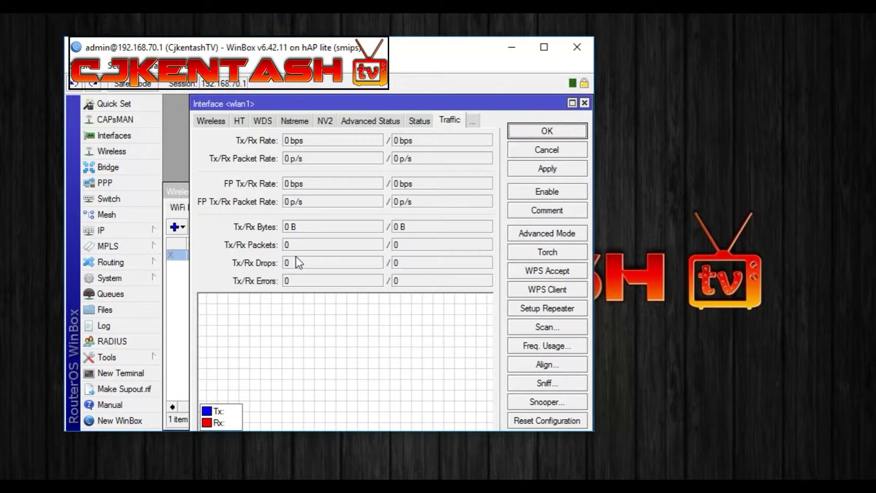
left_click(210, 121)
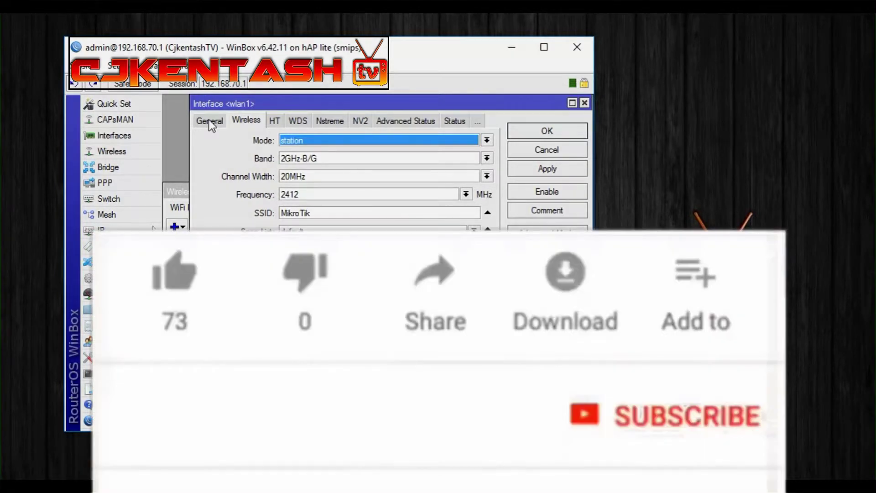
left_click(209, 120)
left_click(246, 121)
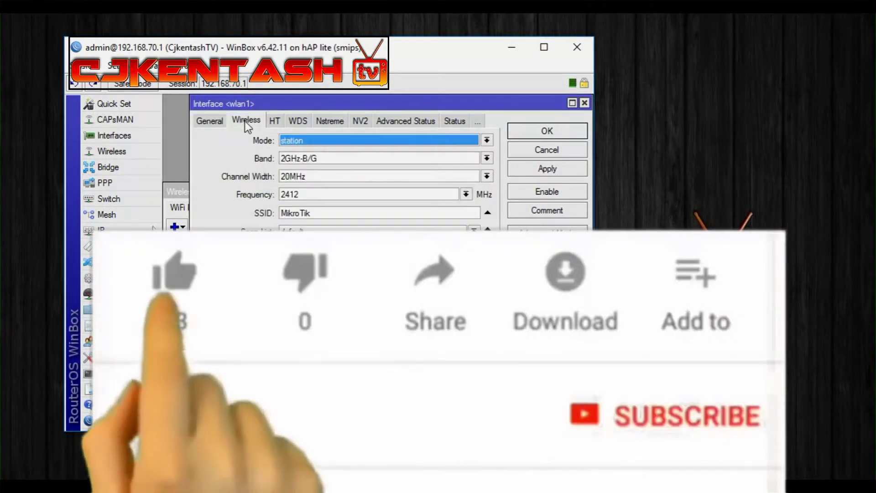
left_click(313, 142)
left_click(311, 161)
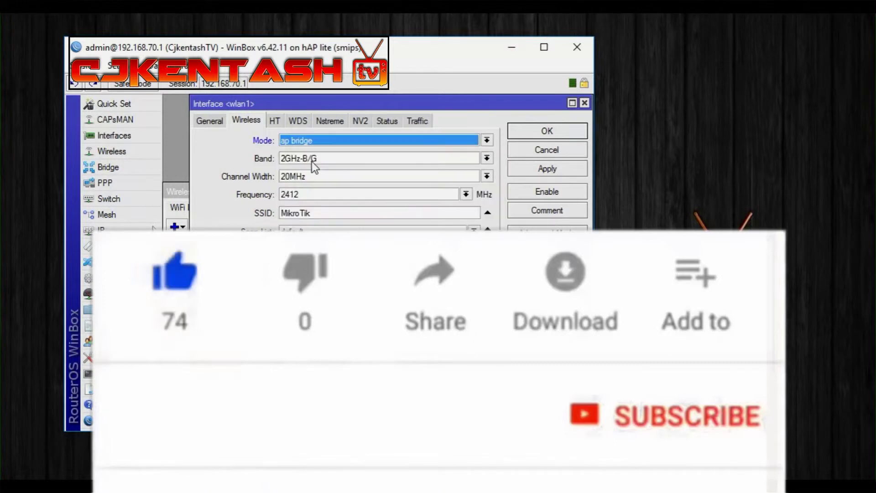
Step: Set wlan1's band to 2GHz-B/G/N and its channel width to 20/40MHz eC, with auto frequency
left_click(332, 158)
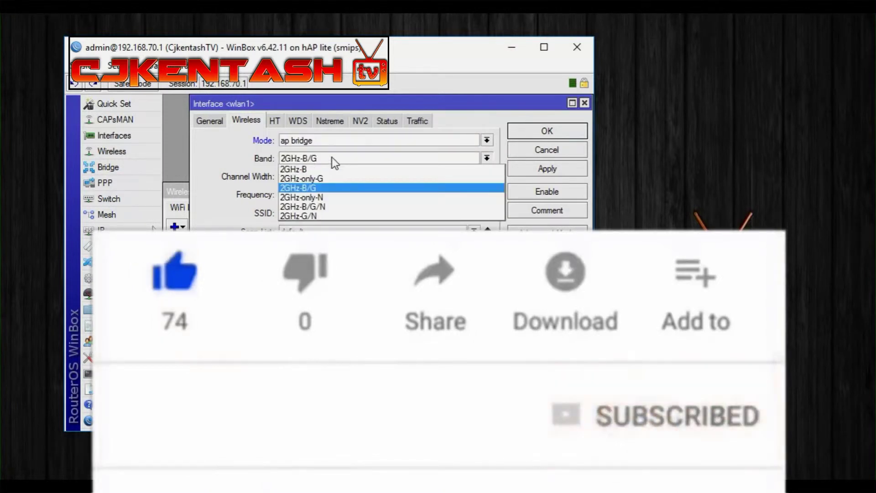
left_click(334, 211)
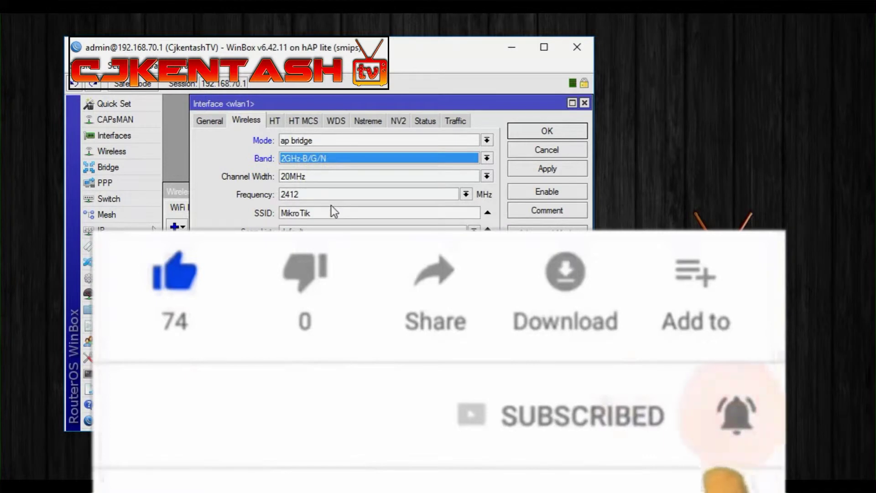
left_click(465, 176)
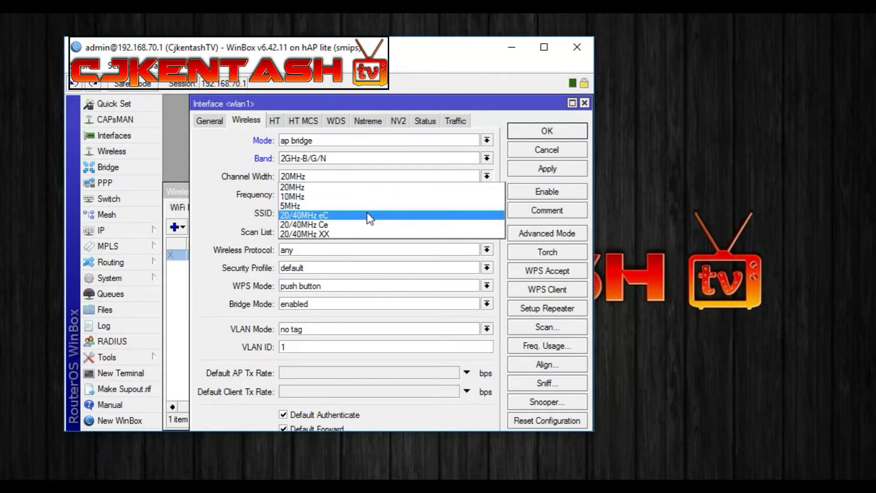
left_click(365, 215)
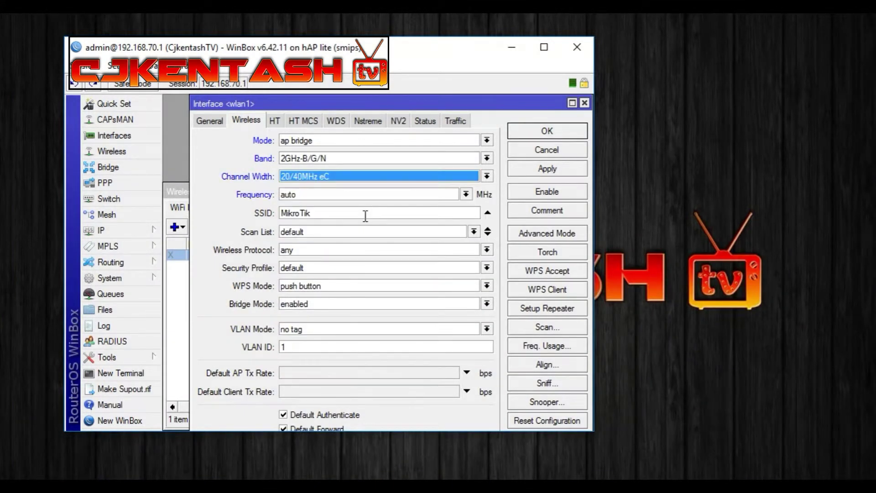
left_click(335, 180)
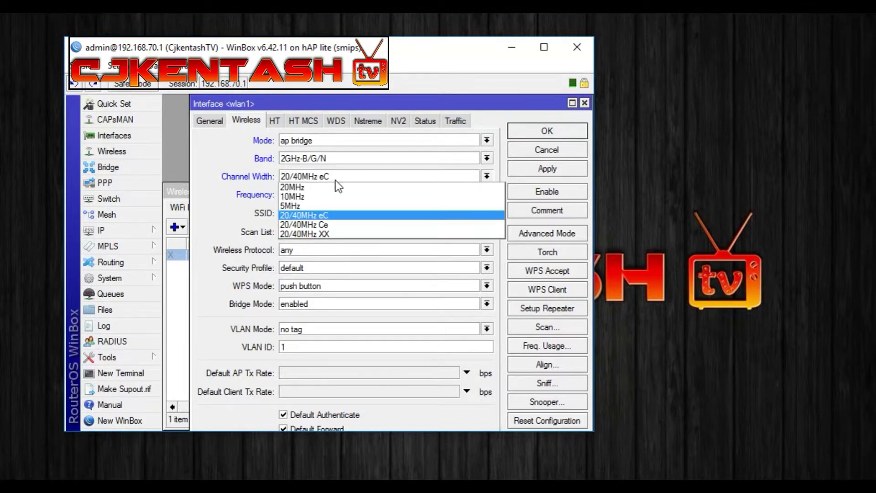
left_click(335, 179)
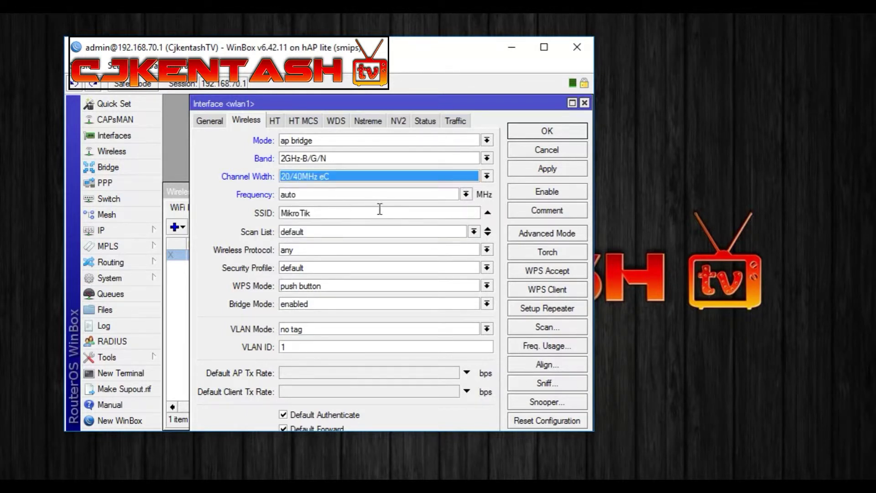
left_click(466, 194)
left_click(466, 195)
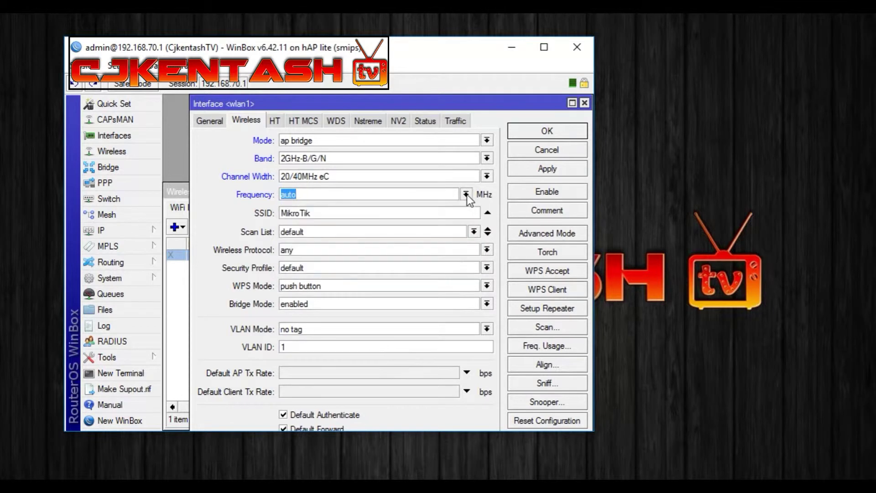
Step: Replace wlan1's SSID with cjkentashtv
left_click(421, 213)
left_click_drag(422, 213, 252, 201)
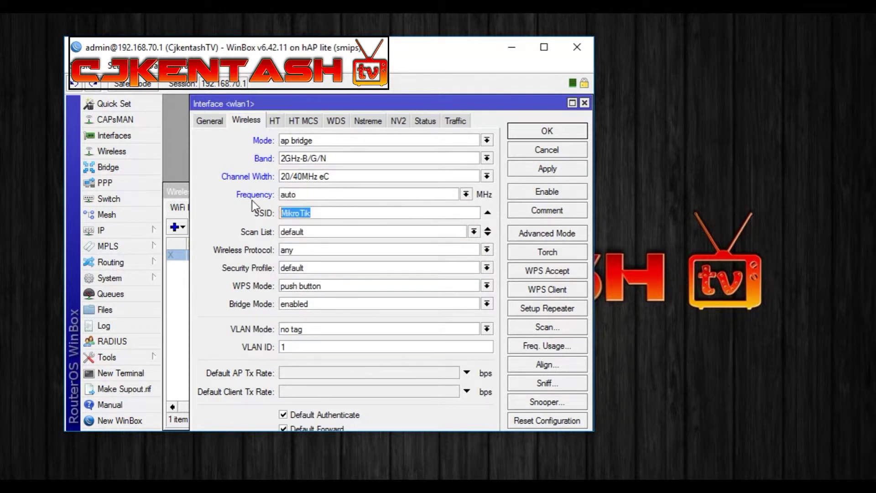
key("BackSpace")
type("cjkentashtv")
Step: Set wlan1's wireless protocol to 802.11, then apply the interface settings and close them
left_click(487, 250)
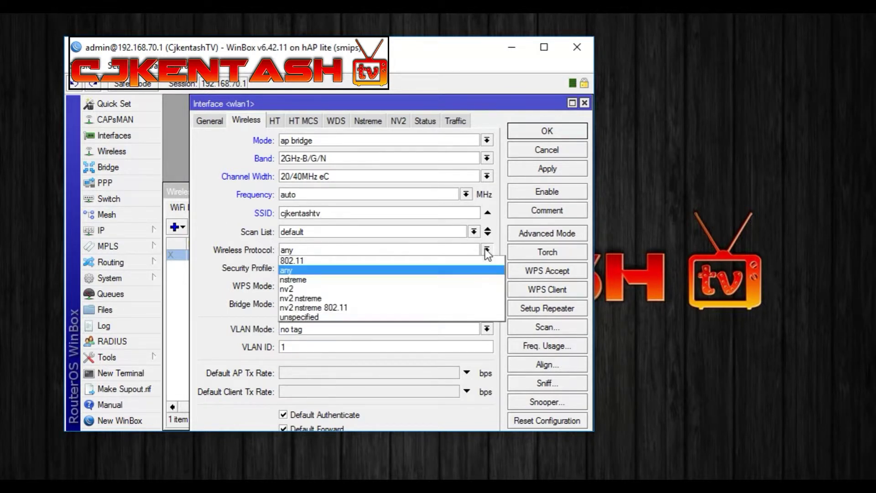
left_click(363, 256)
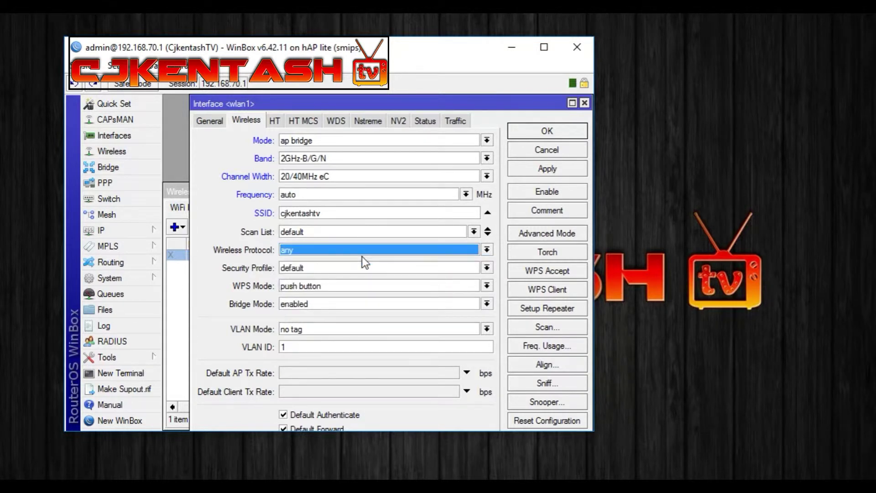
left_click(361, 255)
left_click(296, 261)
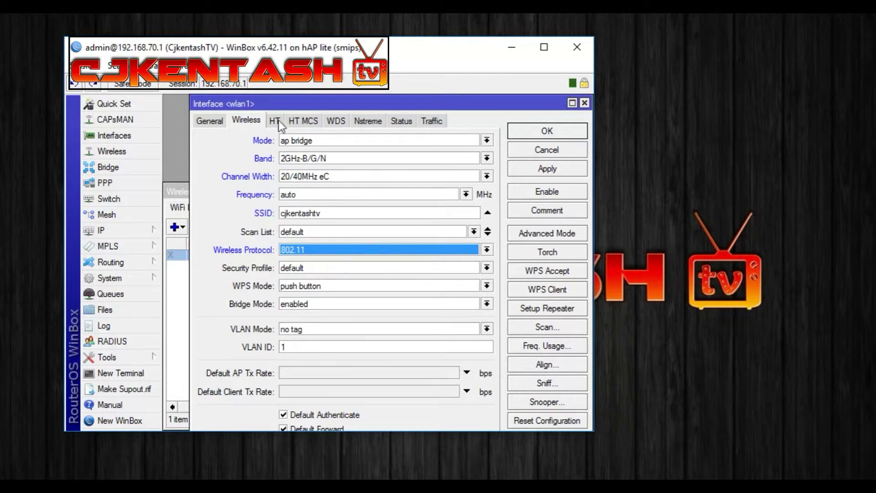
left_click(555, 176)
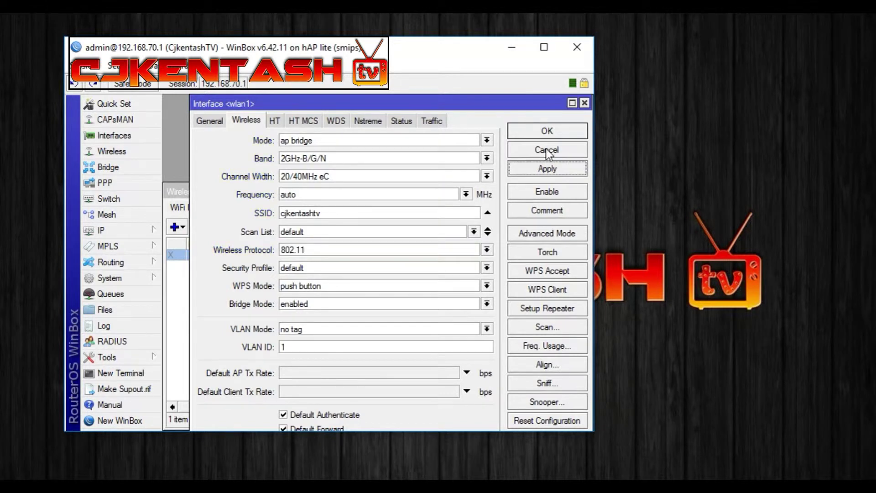
left_click(545, 133)
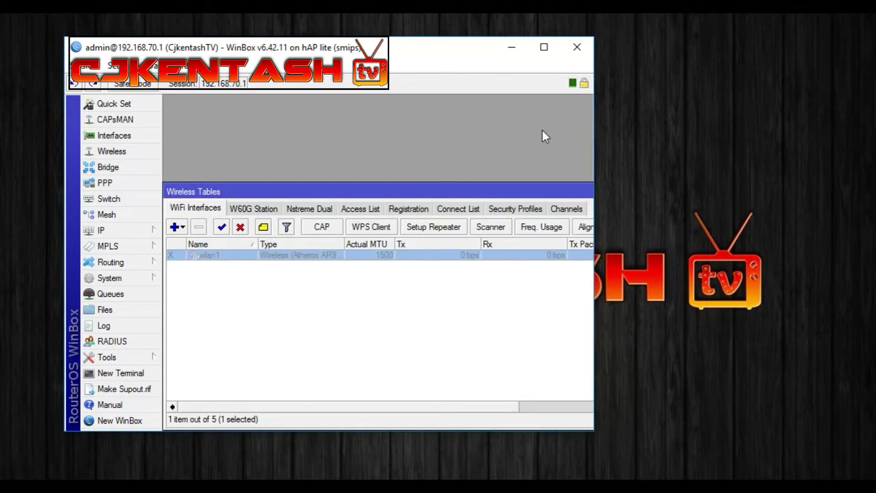
left_click(534, 210)
left_click(265, 255)
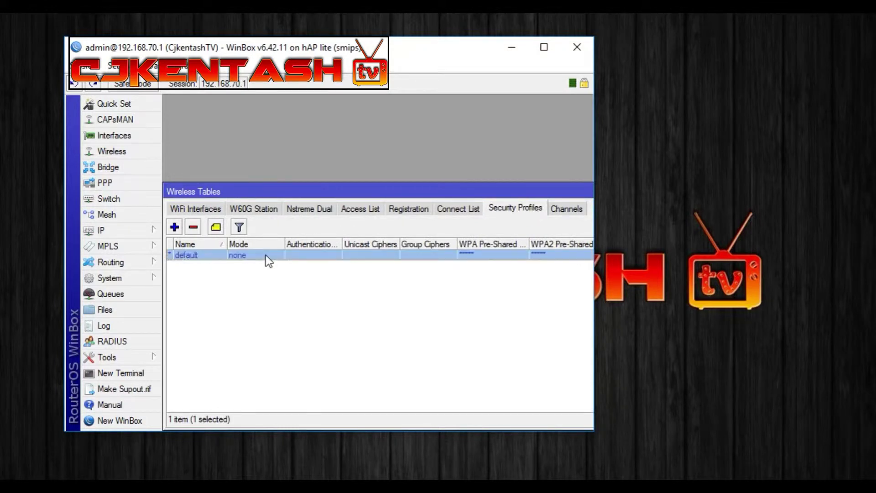
left_click(187, 209)
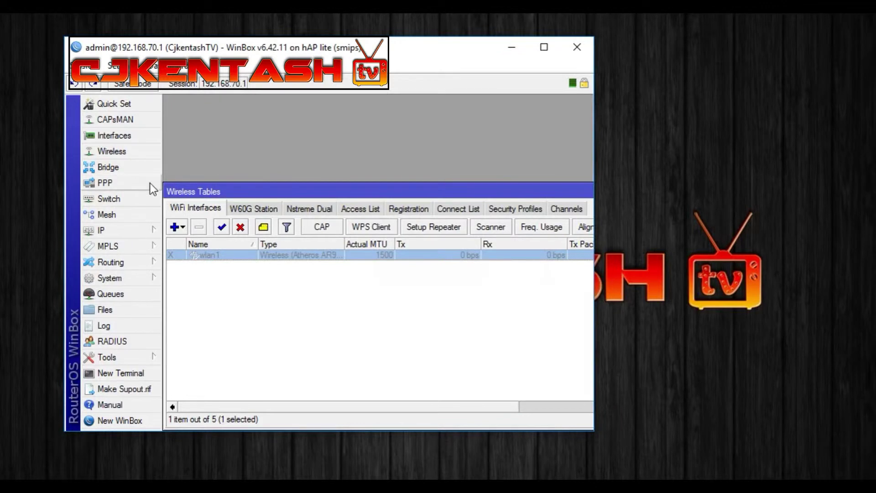
Step: Add the IP address 192.168.80.1/24 on the wlan1 interface and select its new entry in the address list
left_click(127, 231)
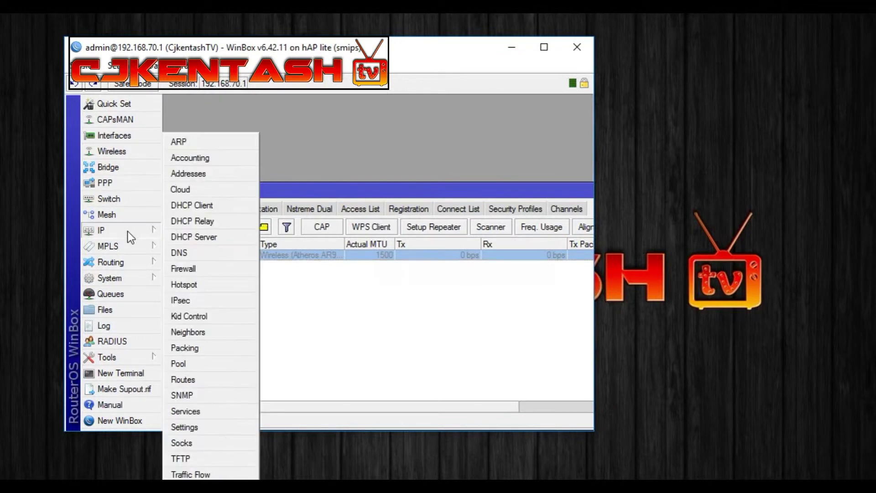
left_click(185, 173)
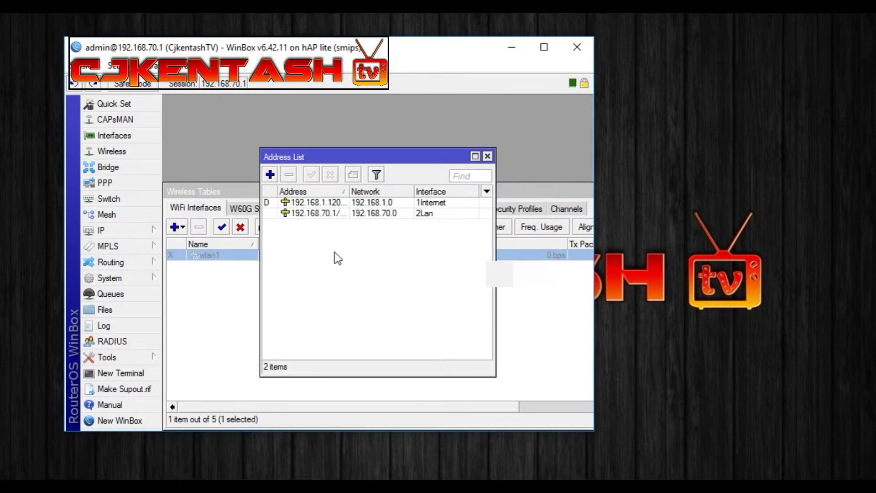
left_click(269, 174)
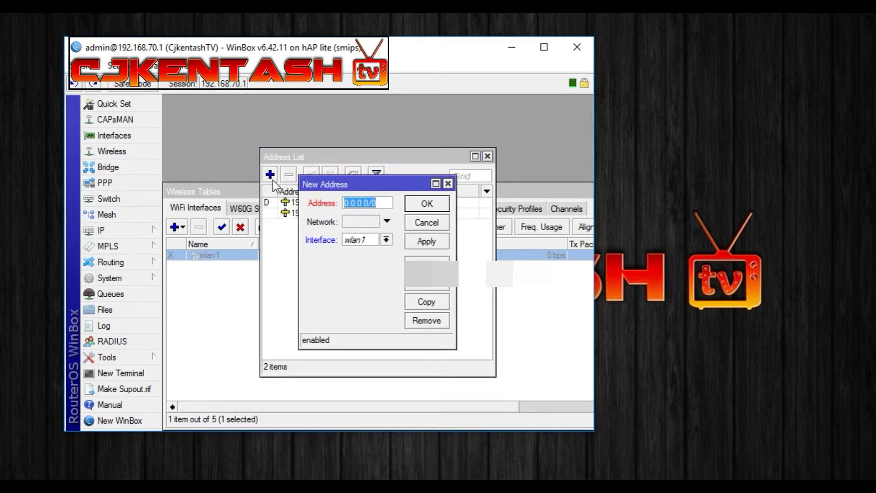
type("192")
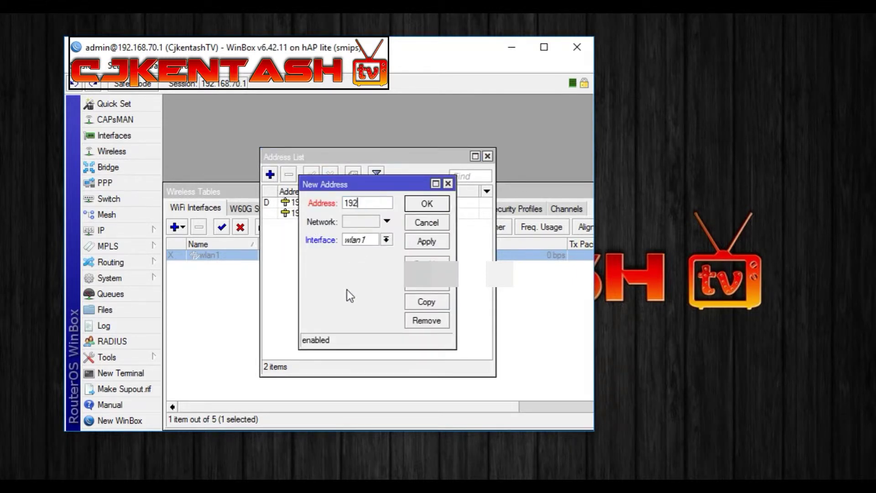
type(".168.80.1/24")
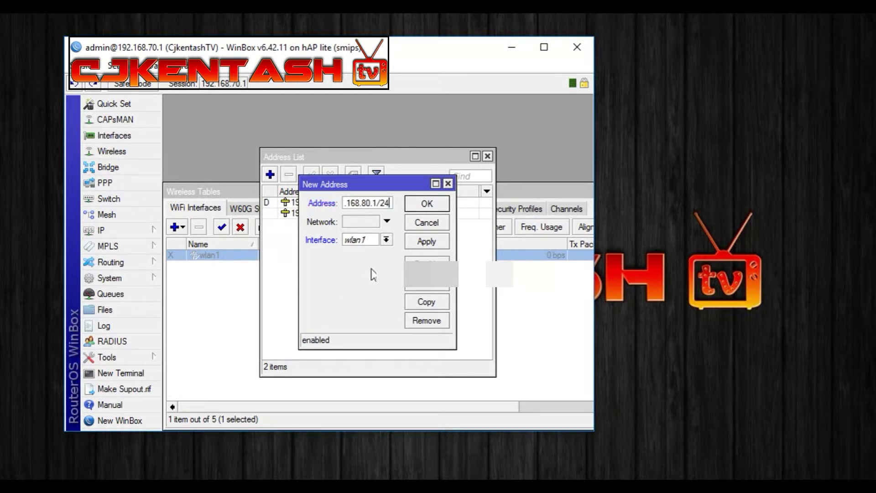
left_click(386, 239)
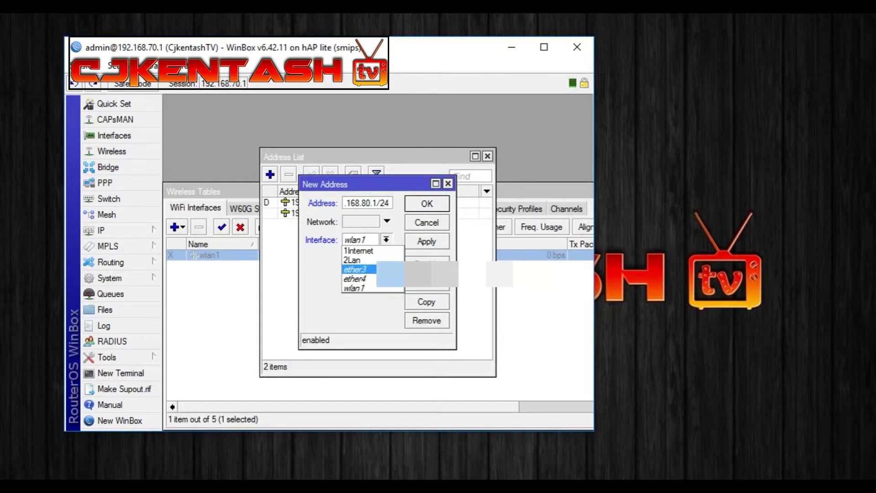
left_click(370, 289)
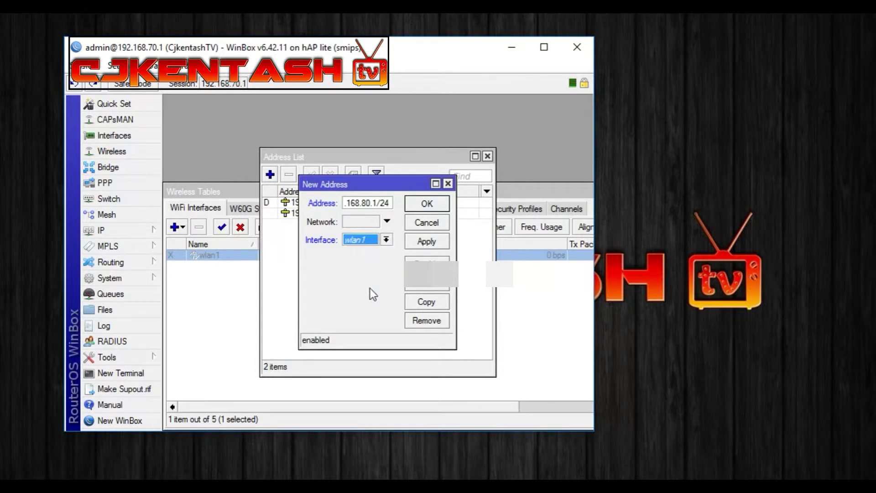
left_click(433, 240)
left_click(457, 205)
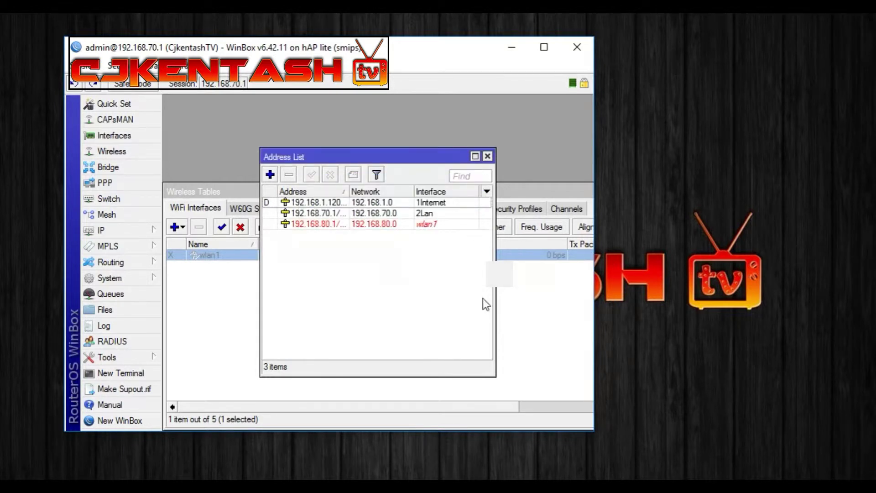
left_click(378, 224)
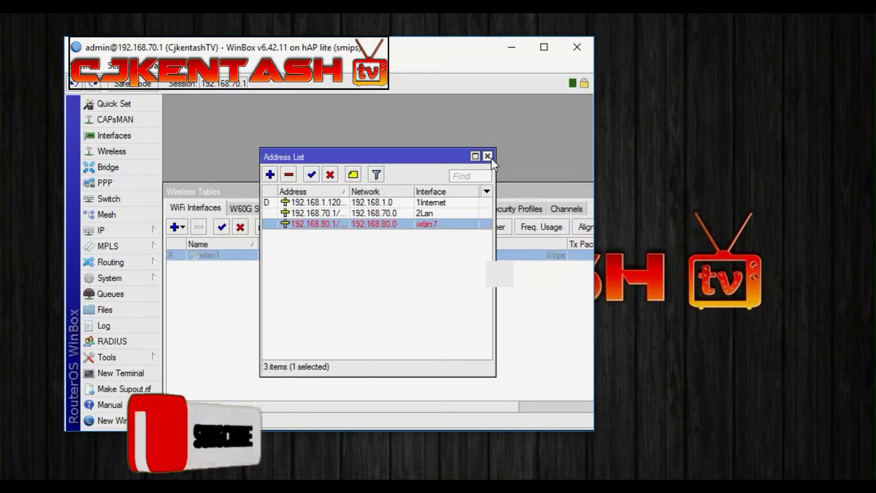
Step: Close the address list and enable the wlan1 wireless interface
left_click(487, 156)
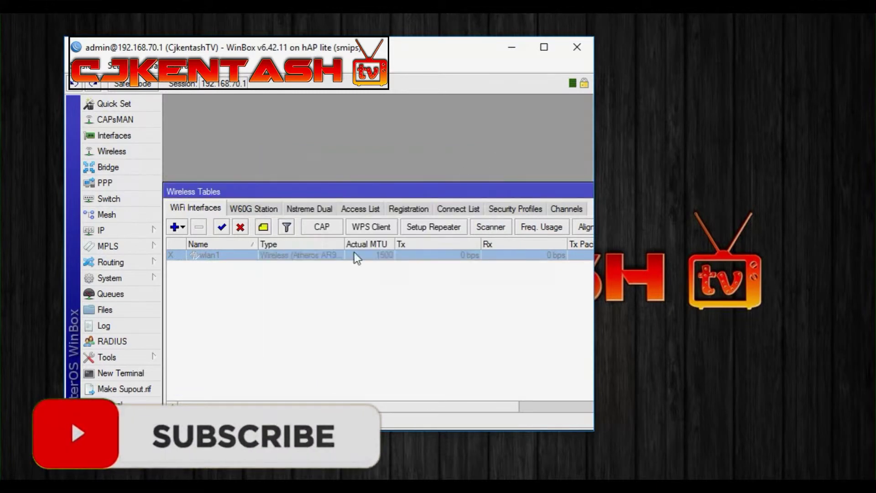
left_click(222, 228)
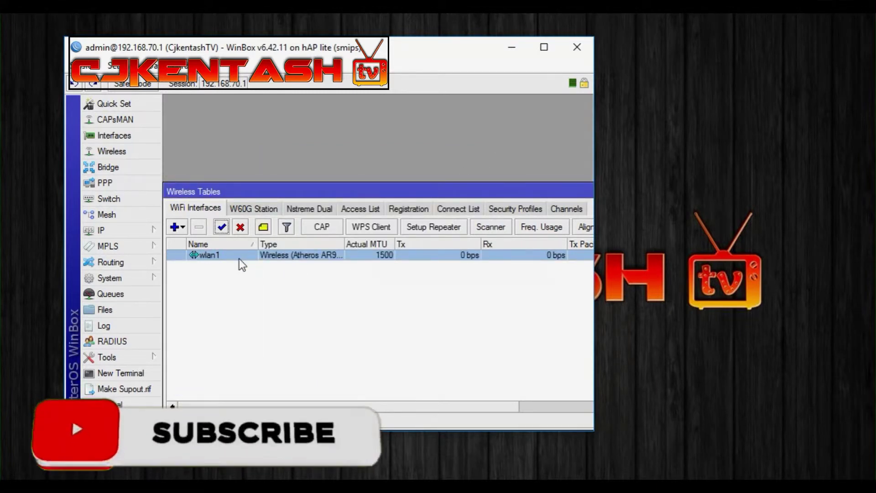
Step: Start the Hotspot Setup wizard on interface wlan1 and accept 192.168.80.1/24 as the local network address
left_click(130, 229)
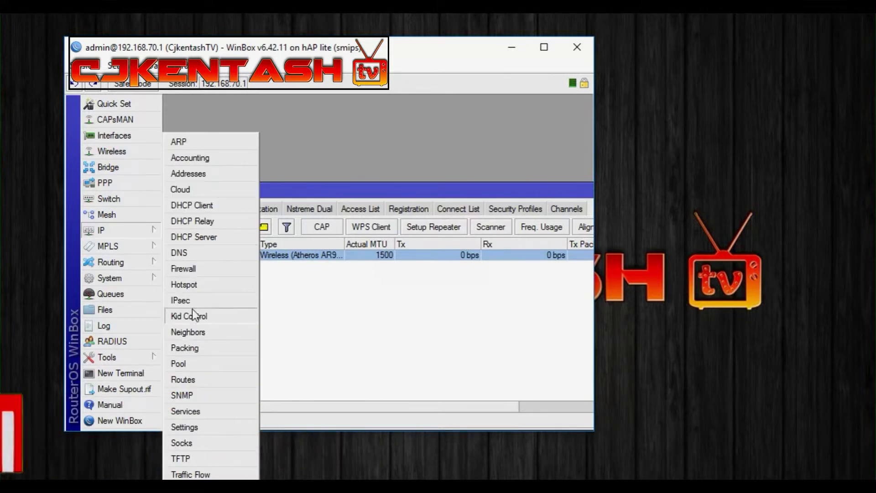
left_click(190, 286)
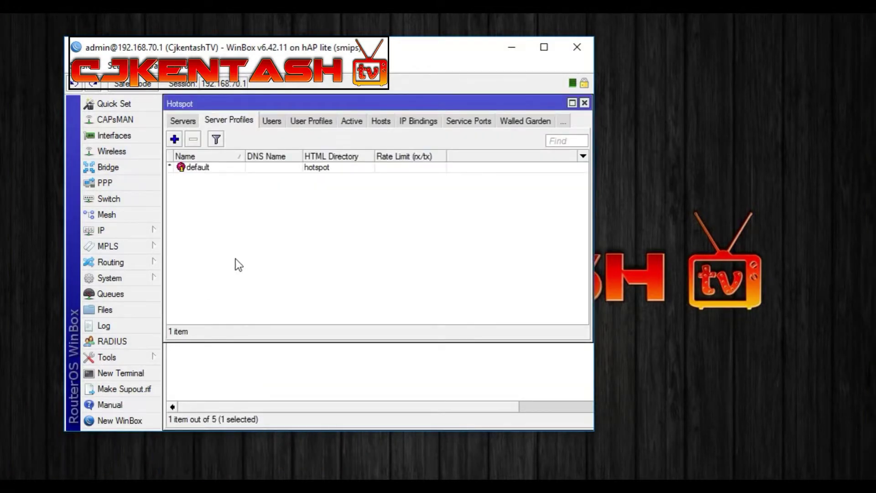
left_click(181, 123)
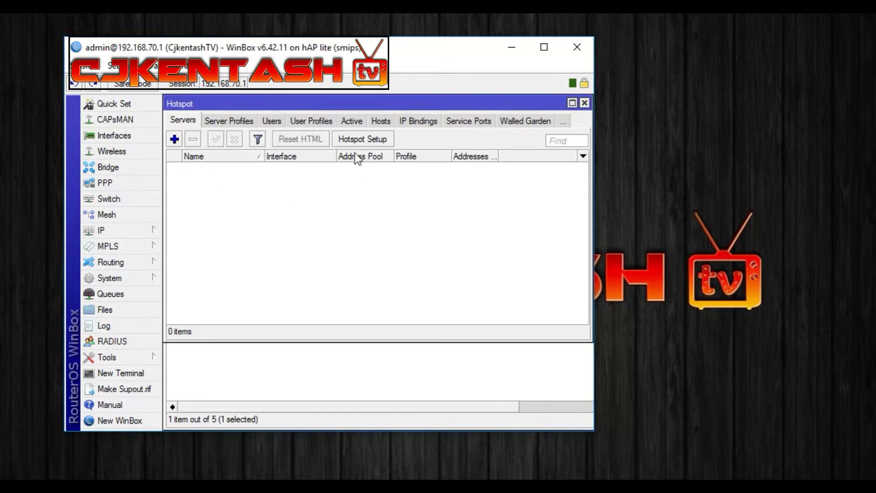
left_click(355, 138)
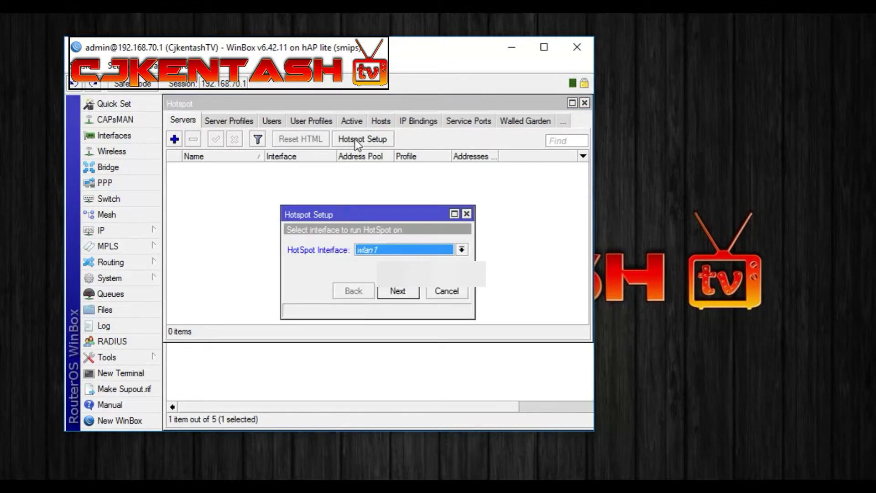
left_click(380, 249)
left_click(376, 299)
left_click(401, 295)
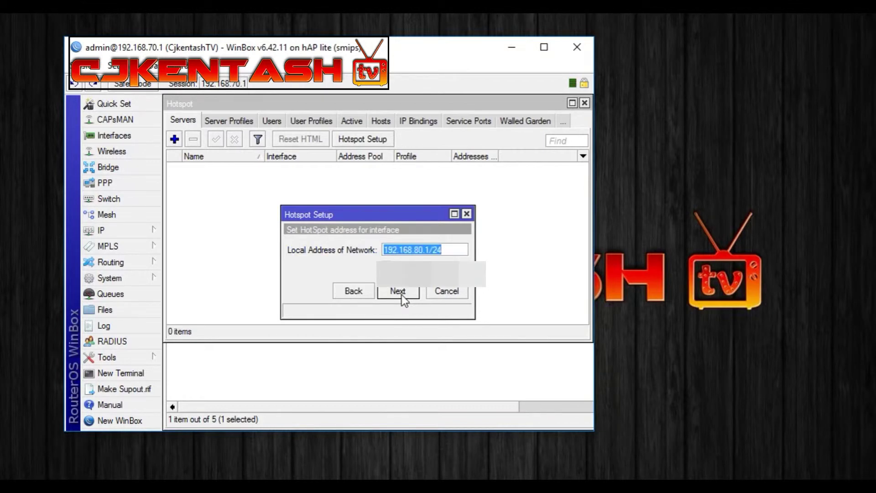
left_click(401, 294)
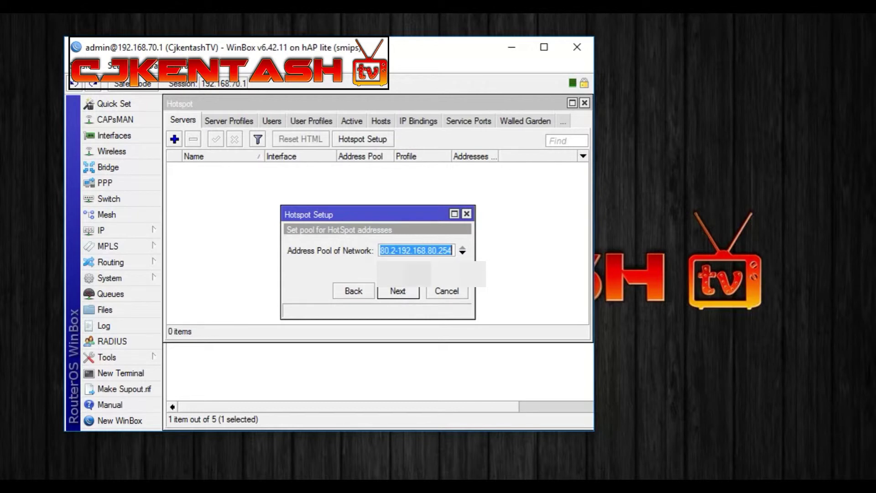
Step: Limit the hotspot address pool to 192.168.80.2-192.168.80.100 and continue past the certificate choice to the SMTP server setting
left_click(441, 250)
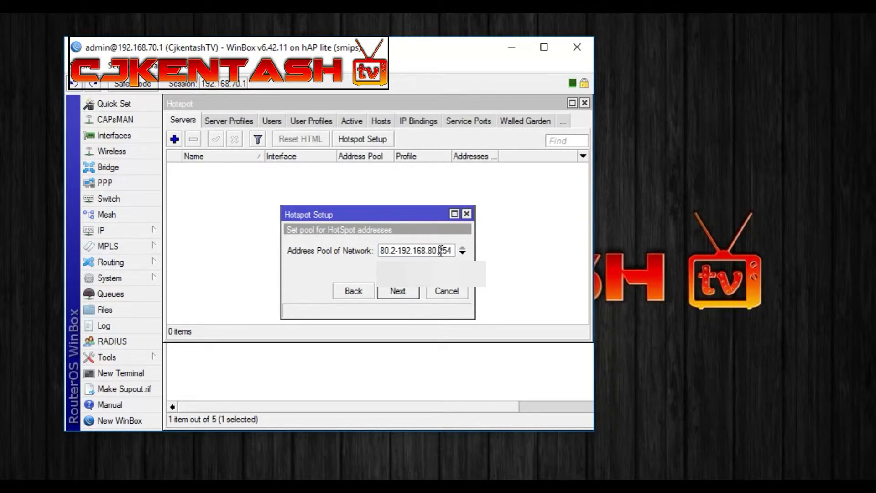
left_click_drag(439, 250, 456, 250)
type("100")
left_click(411, 289)
left_click(411, 289)
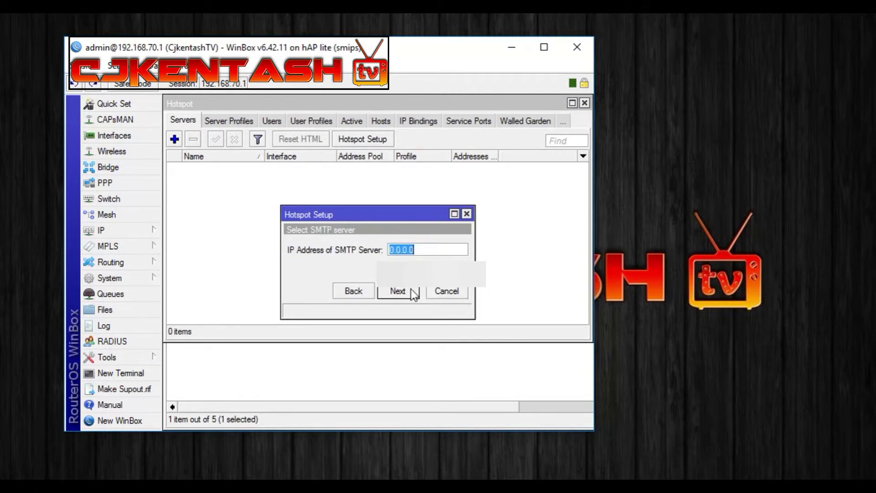
left_click(413, 292)
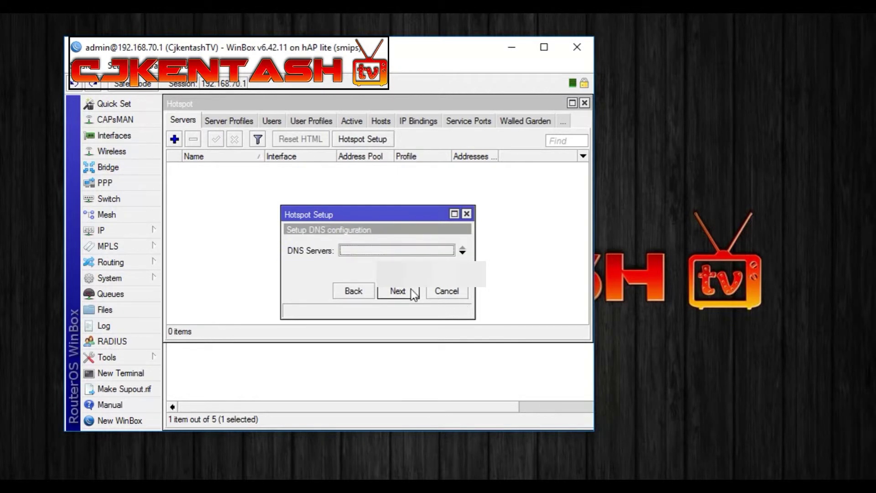
left_click(413, 292)
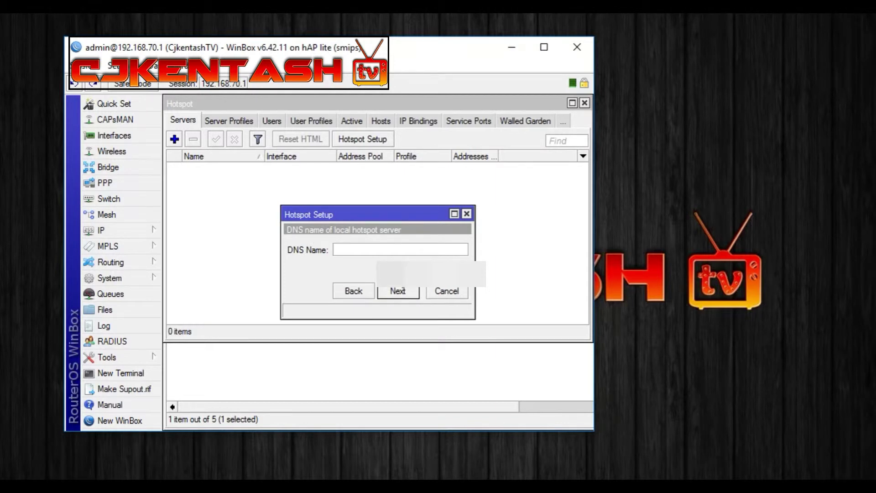
type("cjkentashtv.com")
key("Home")
type("www.")
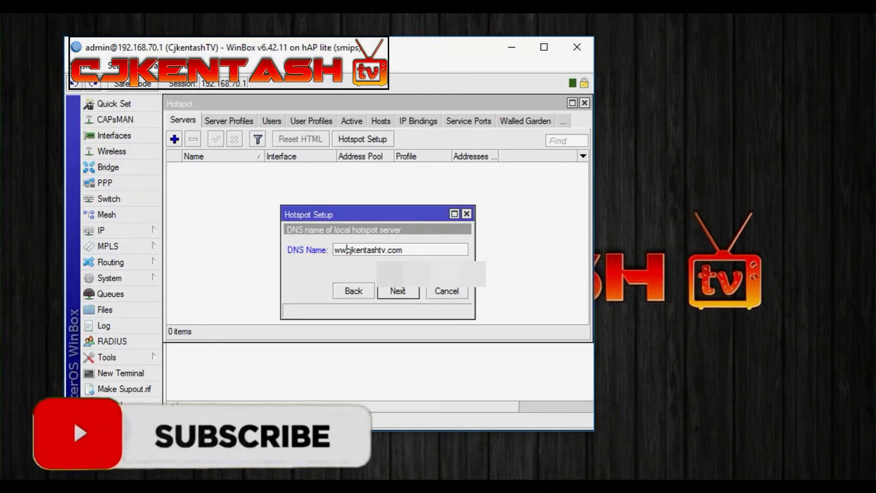
left_click(398, 292)
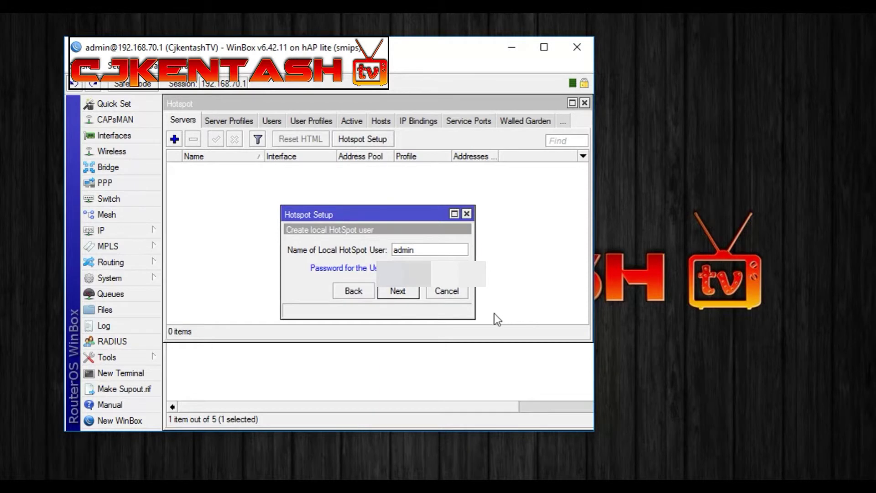
Step: Complete the hotspot setup with admin as the local user and close the Hotspot window
left_click(397, 291)
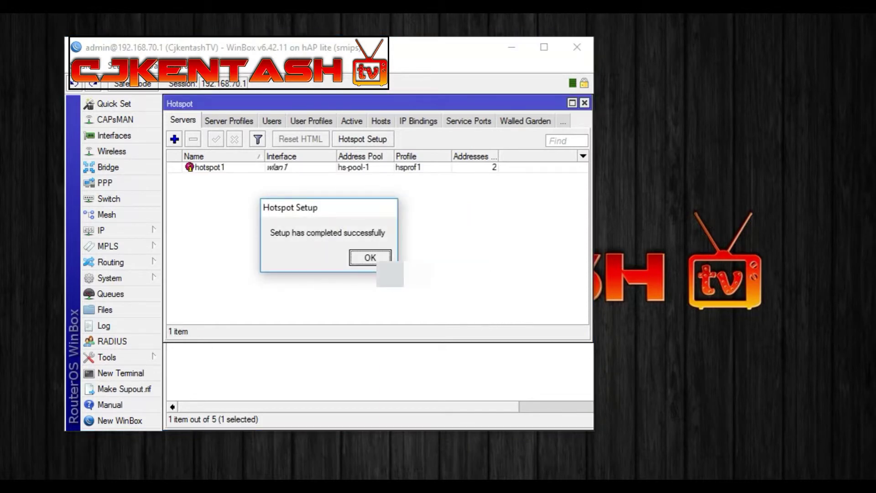
left_click(371, 258)
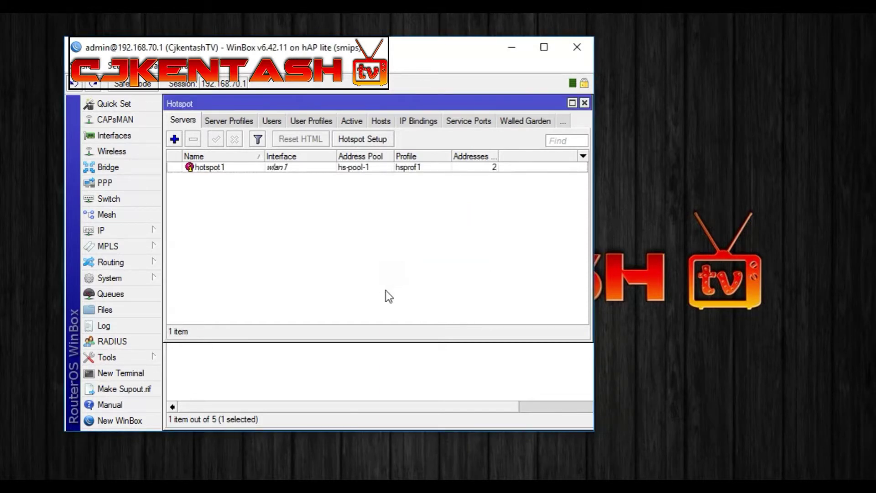
left_click(585, 103)
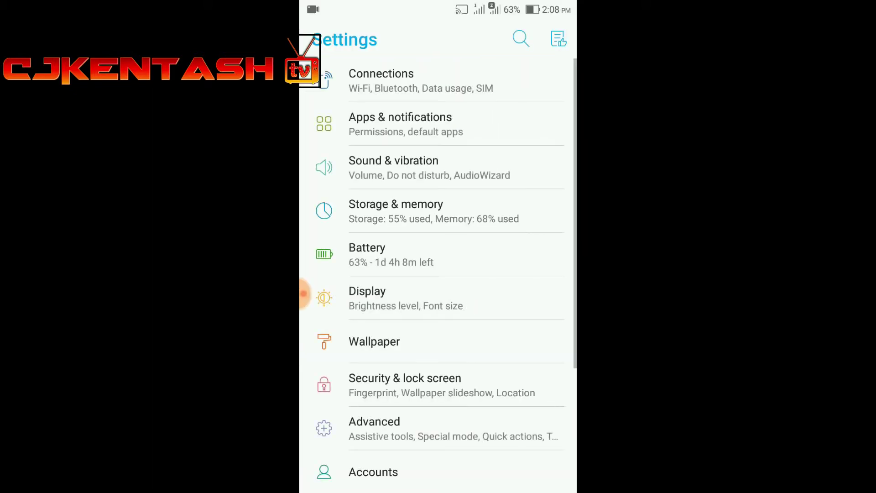
Step: Switch to the phone's Settings app and turn on Wi-Fi to connect to the cjkentashtv network
left_click(411, 81)
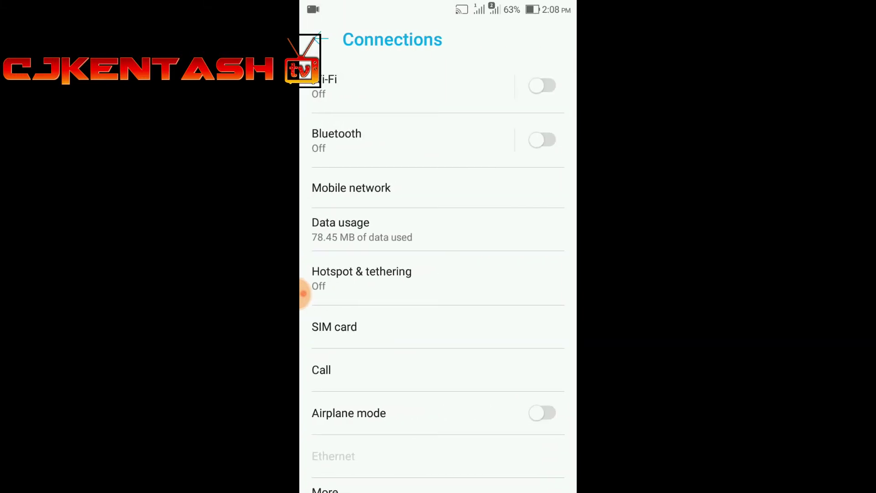
left_click(387, 86)
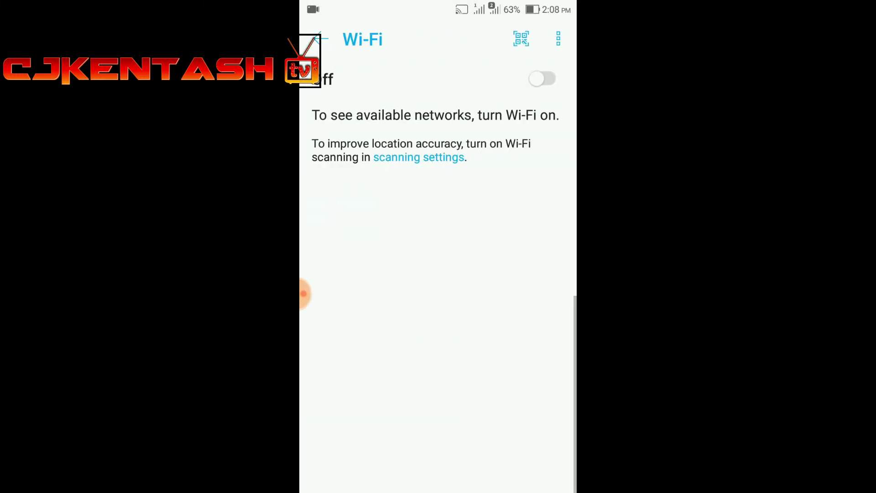
left_click(542, 79)
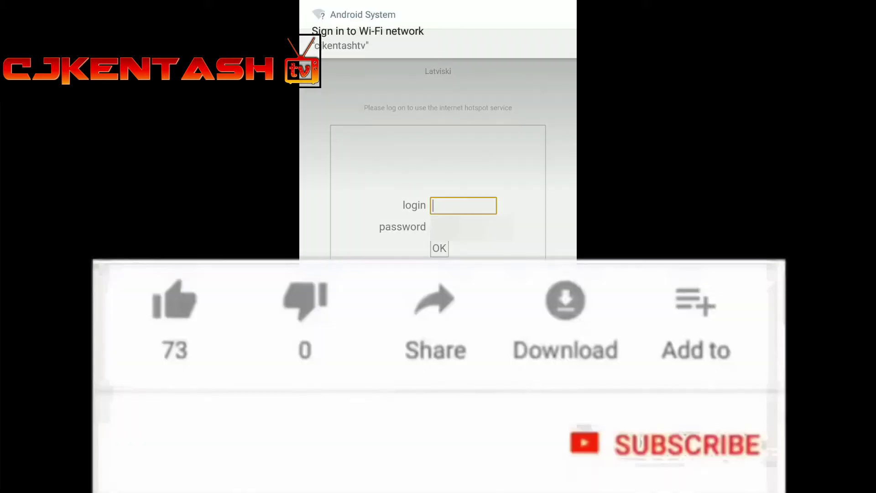
Step: Sign in to the cjkentashtv hotspot login page as admin with the hotspot user's password
type("a")
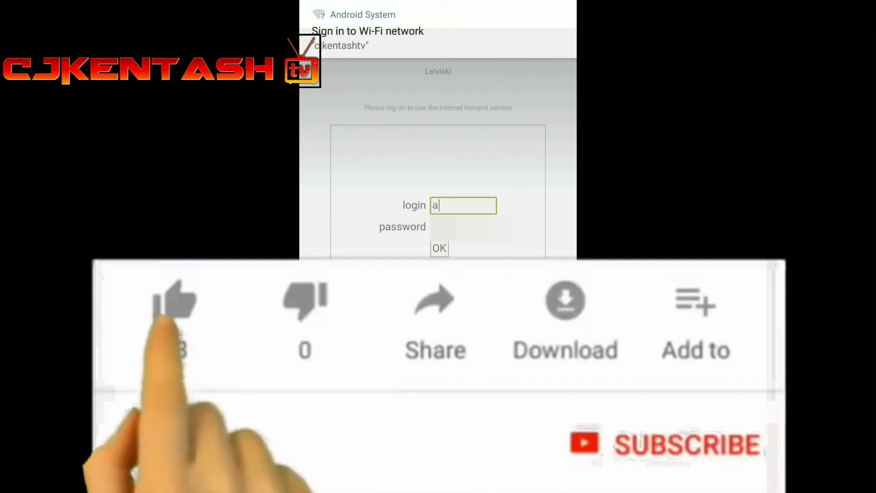
type("dmin")
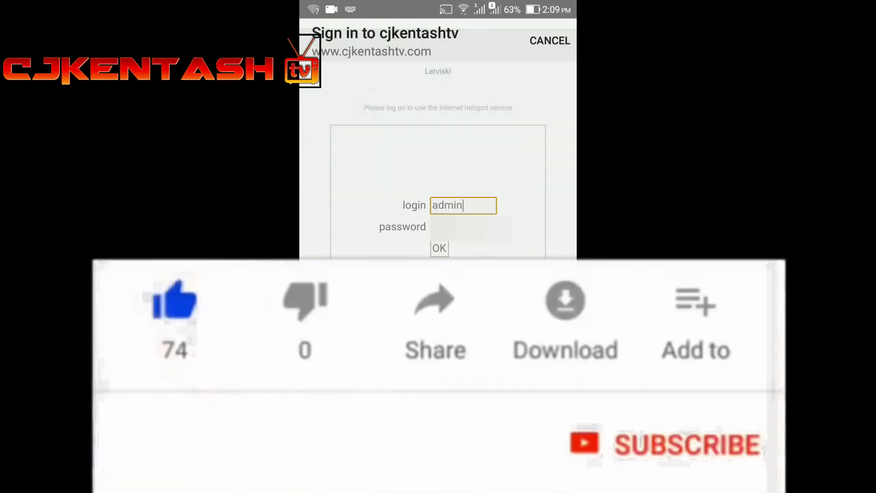
left_click(470, 227)
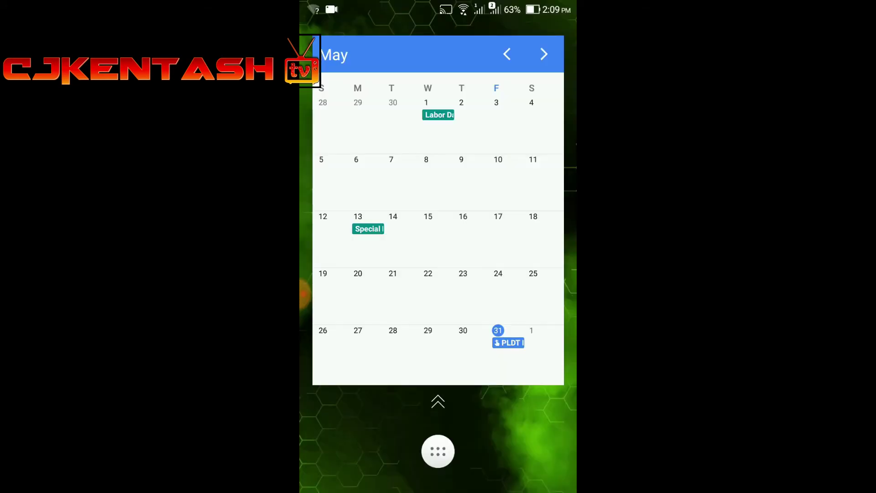
Step: Switch to the YouTube app and play the Golden State Warriors vs Toronto Raptors Game 1 video to test internet access
left_click(437, 64)
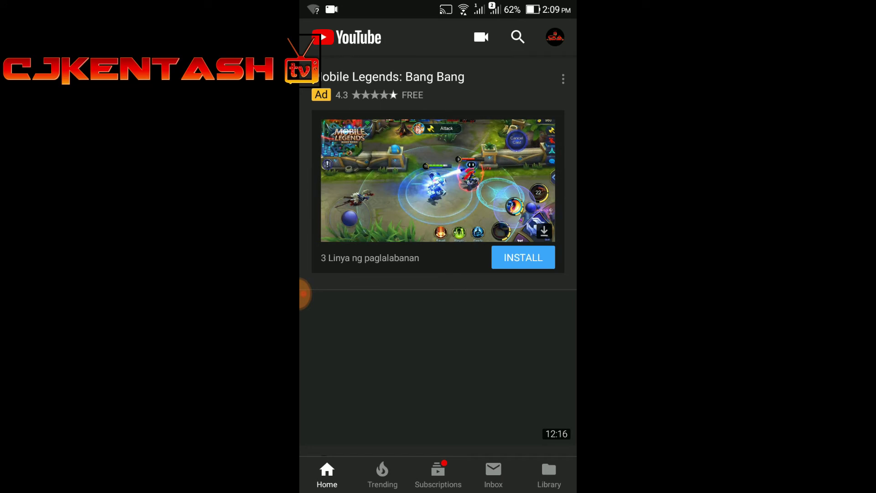
scroll(438, 246, "down", 3)
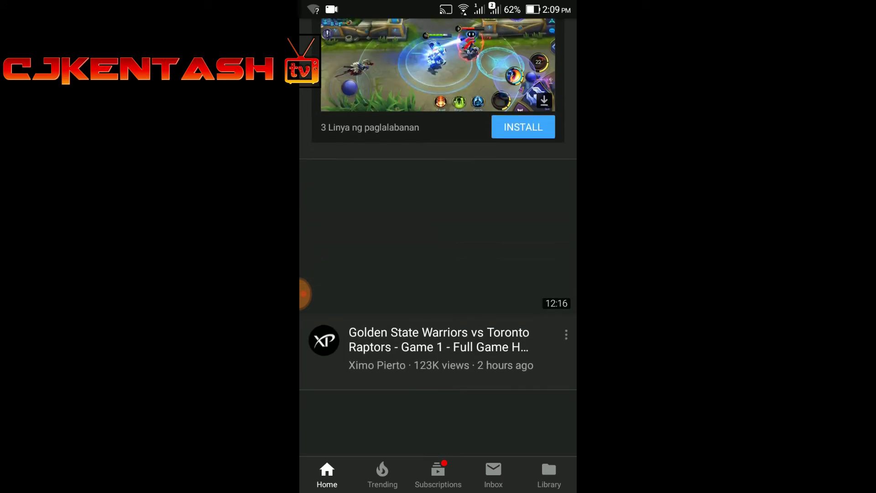
left_click(438, 232)
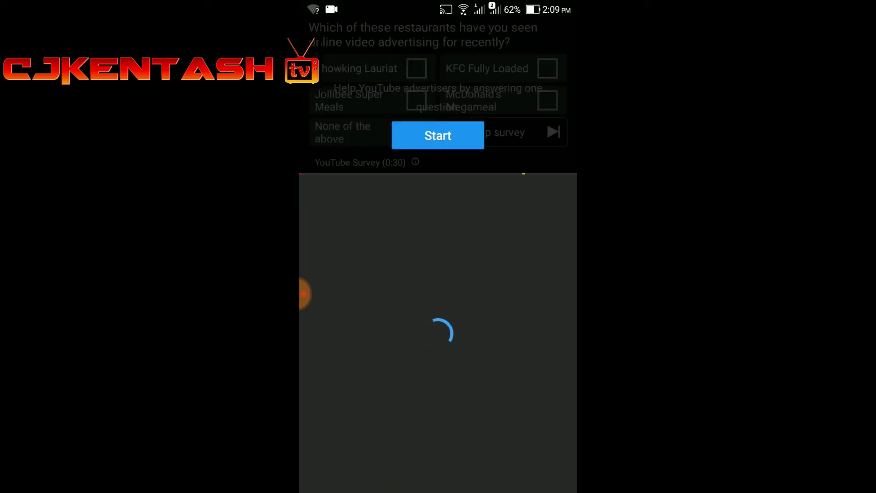